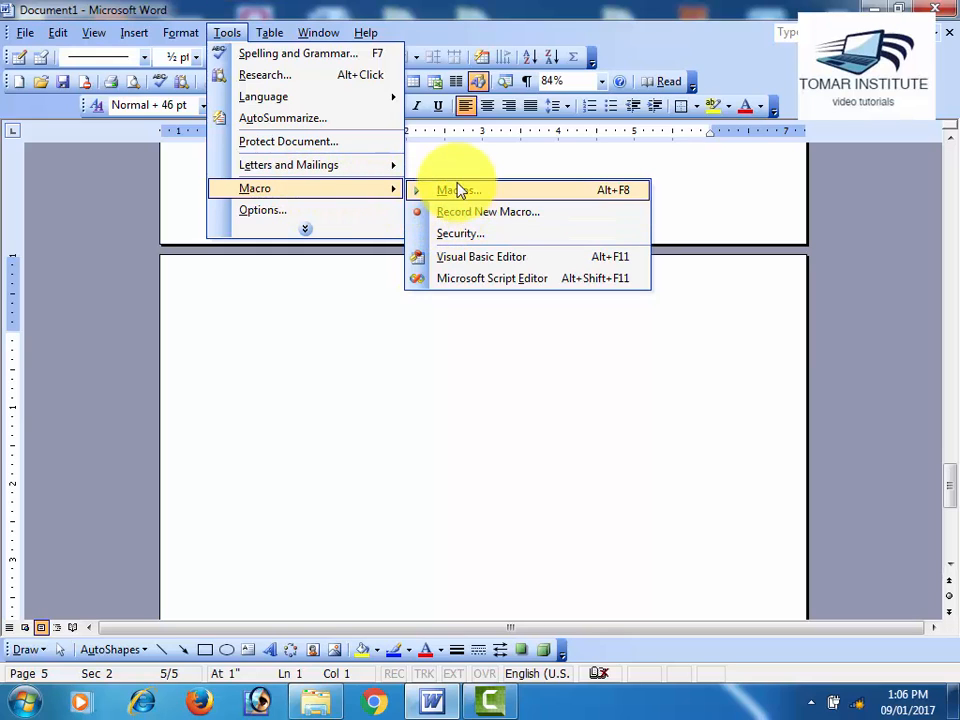
- Run Macro1 on the blank page 5 to insert the Name, Course, Add and Contact table
{"action": "left_click", "coordinate": [456, 176]}
{"action": "left_click", "coordinate": [216, 34]}
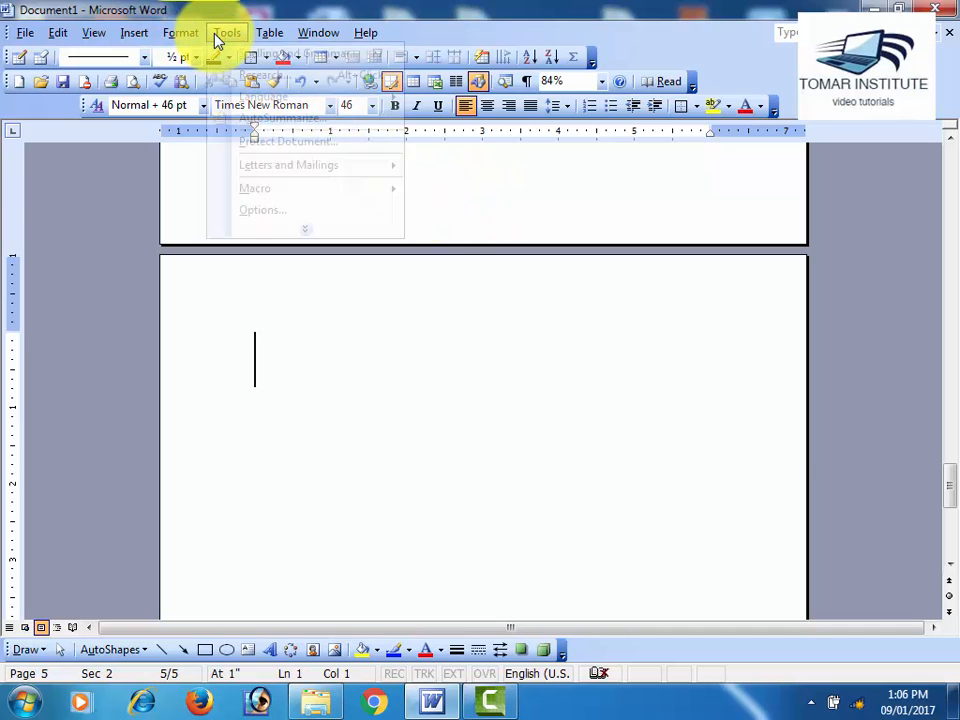
{"action": "mouse_move", "coordinate": [270, 189]}
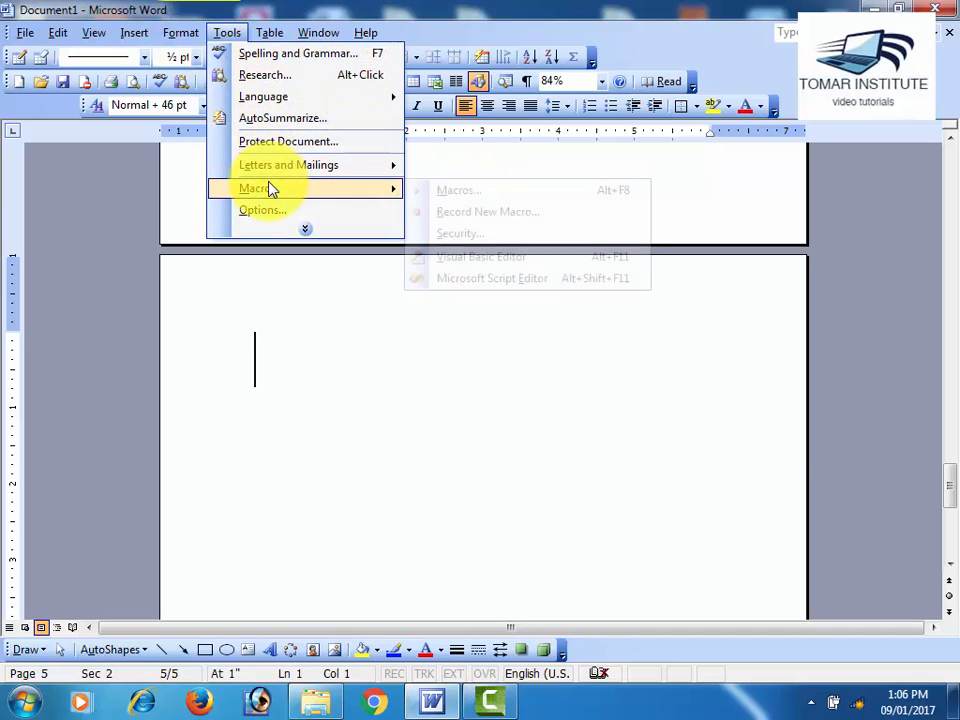
{"action": "left_click", "coordinate": [450, 196]}
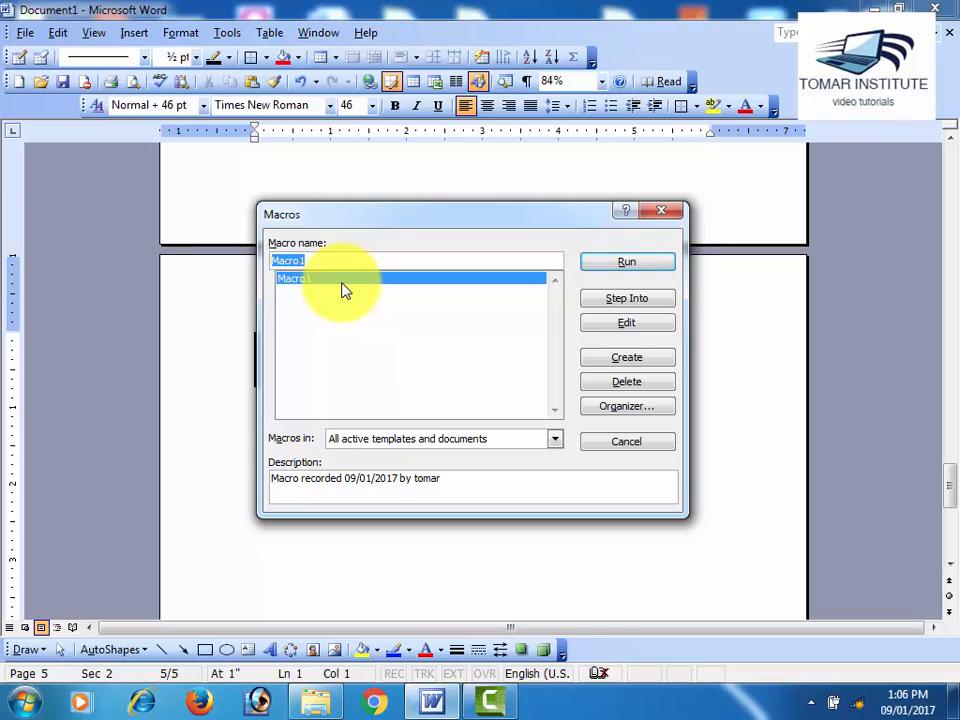
{"action": "left_click", "coordinate": [615, 265]}
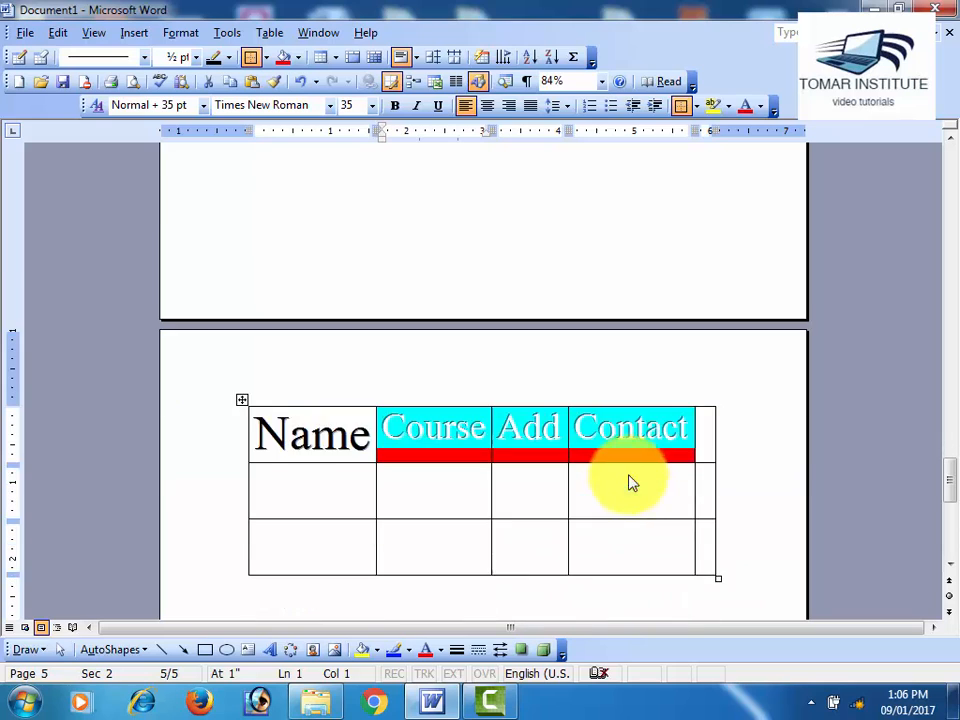
{"action": "left_click", "coordinate": [677, 358]}
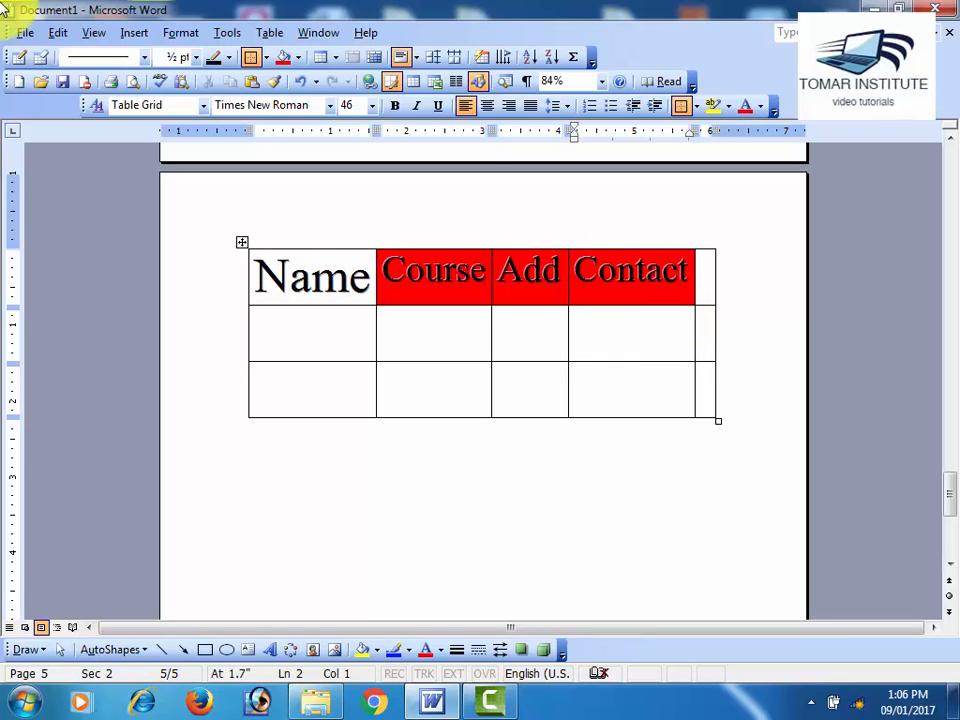
- Create a new blank document and run Macro1 in it to insert the recorded table
{"action": "left_click", "coordinate": [18, 81]}
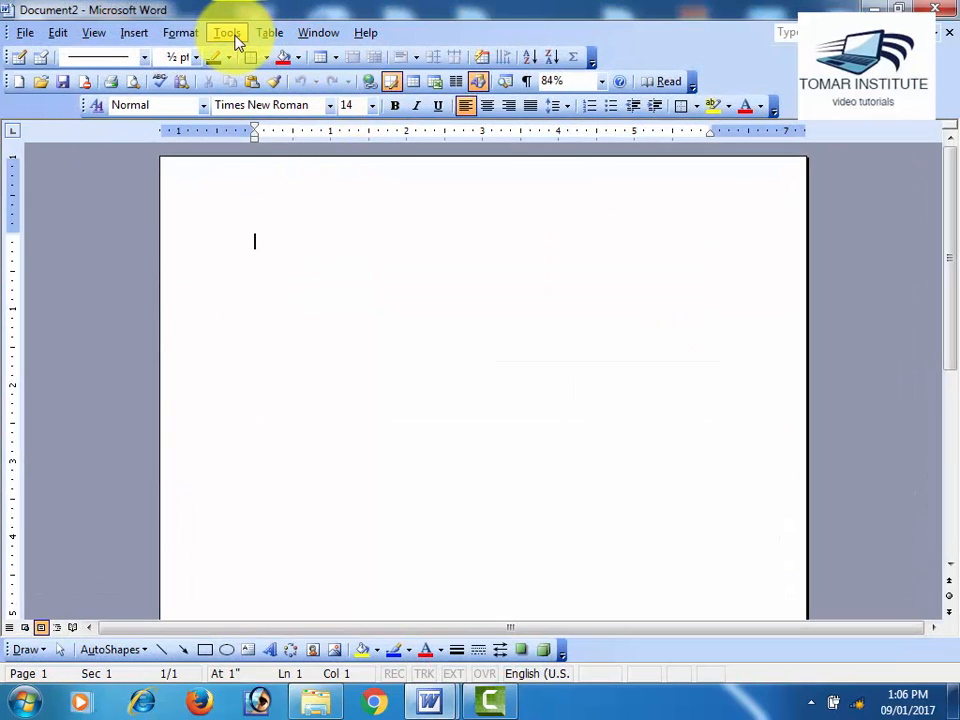
{"action": "left_click", "coordinate": [230, 32]}
{"action": "mouse_move", "coordinate": [294, 190]}
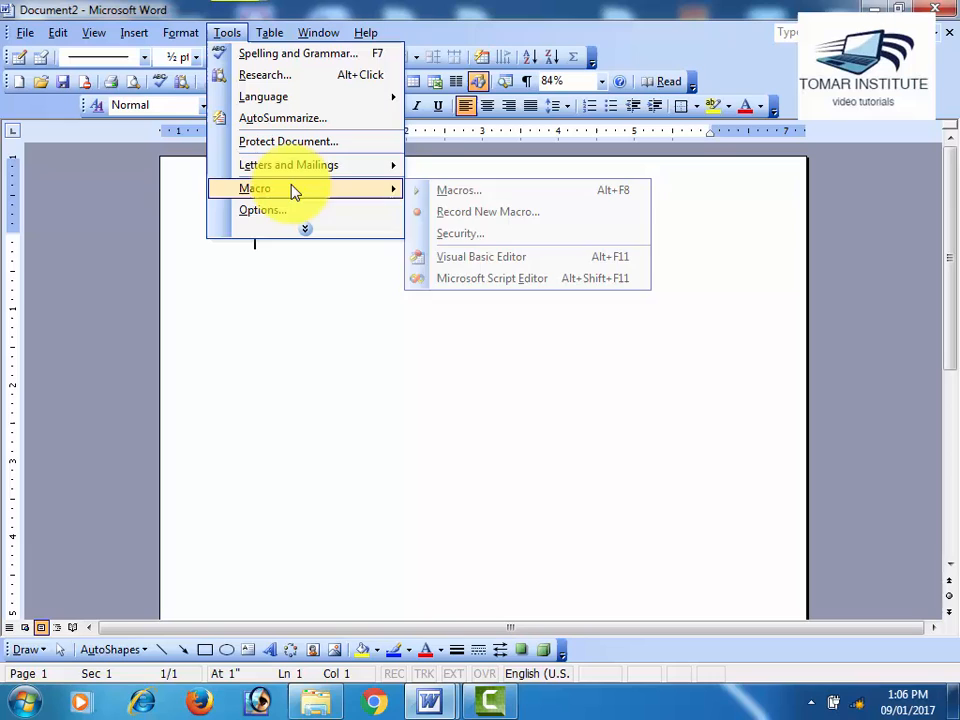
{"action": "left_click", "coordinate": [452, 190]}
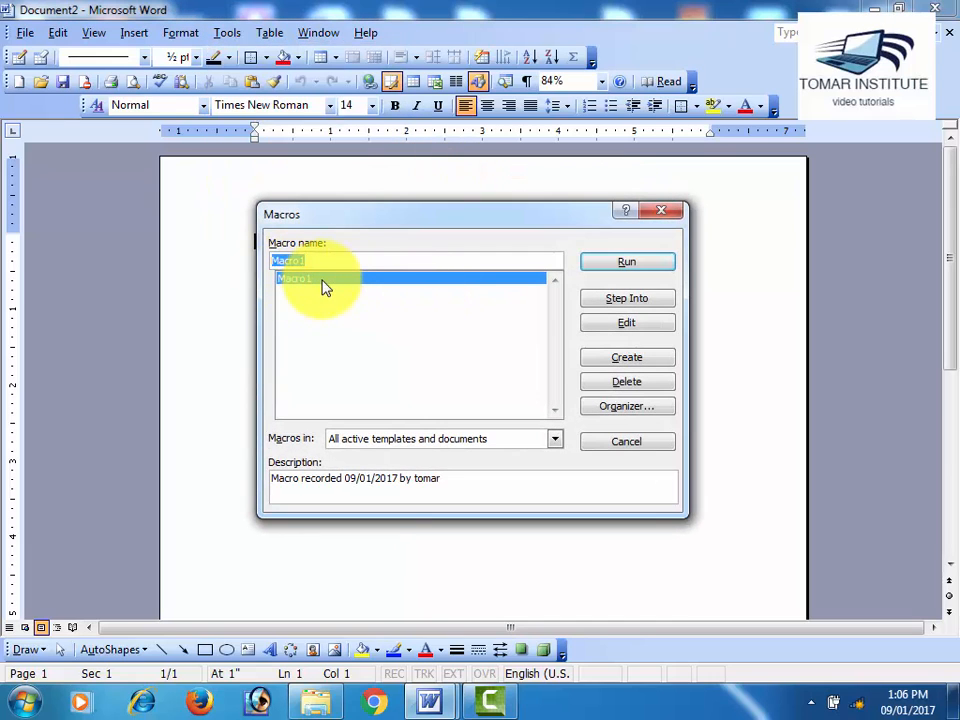
{"action": "left_click", "coordinate": [634, 264]}
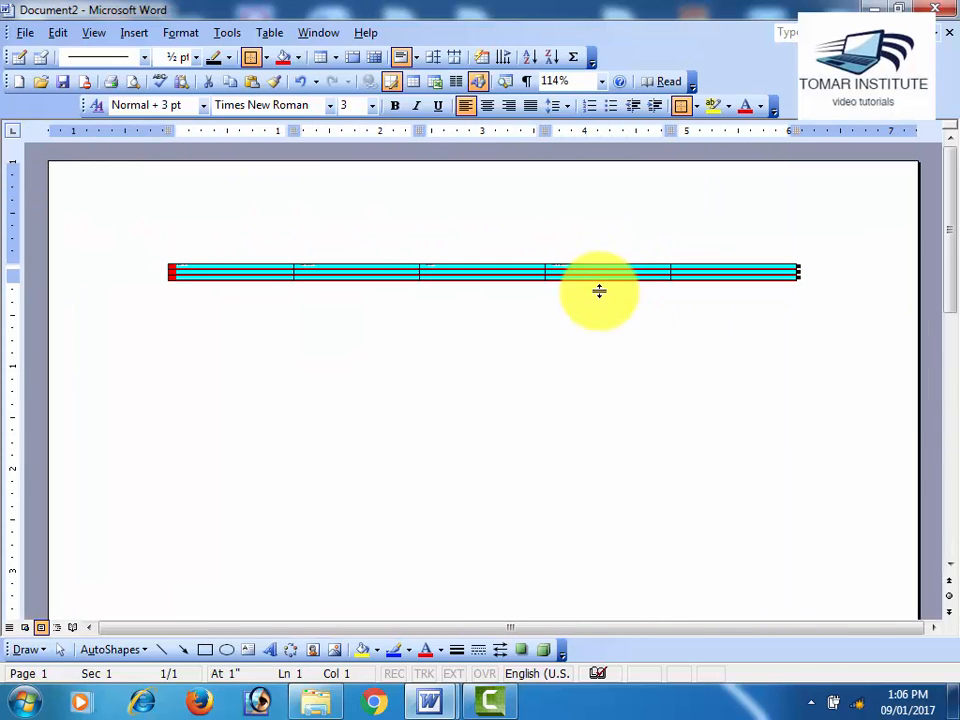
- Increase the table's bottom row height to about 1.1 inches and examine its small header text
{"action": "left_click_drag", "start_coordinate": [214, 281], "coordinate": [214, 392]}
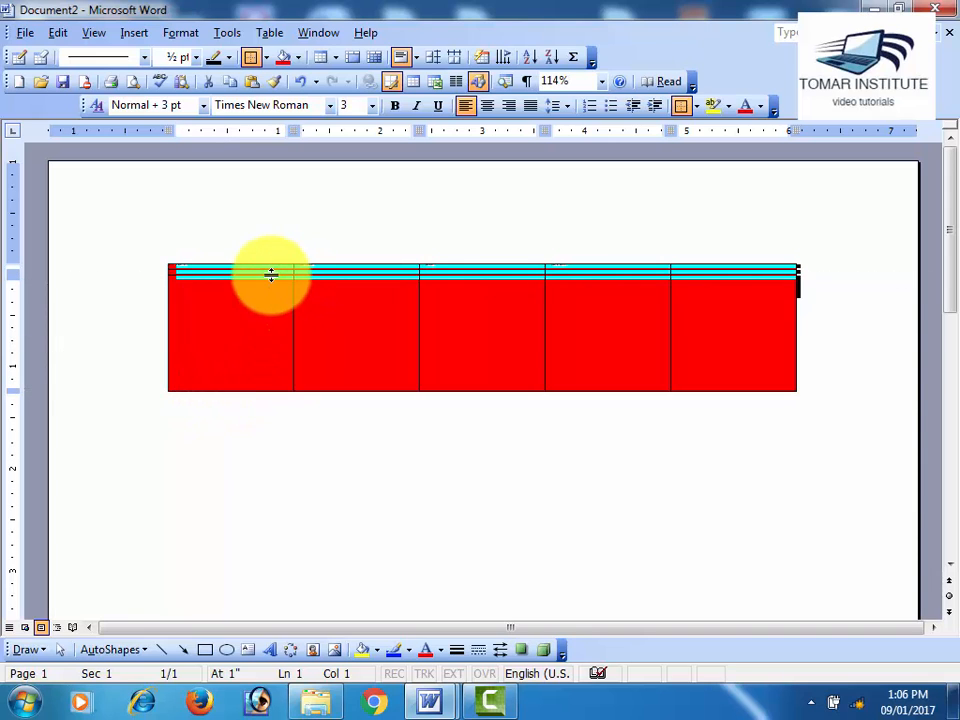
{"action": "scroll", "coordinate": [309, 308], "scroll_direction": "up", "scroll_amount": 7}
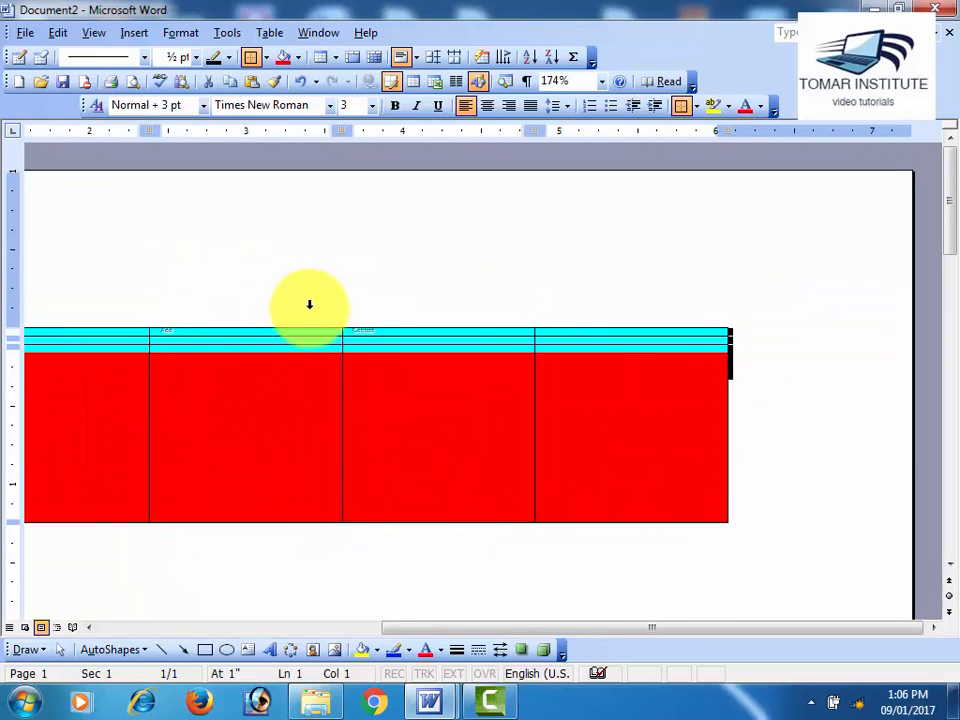
{"action": "left_click_drag", "start_coordinate": [636, 628], "coordinate": [358, 628]}
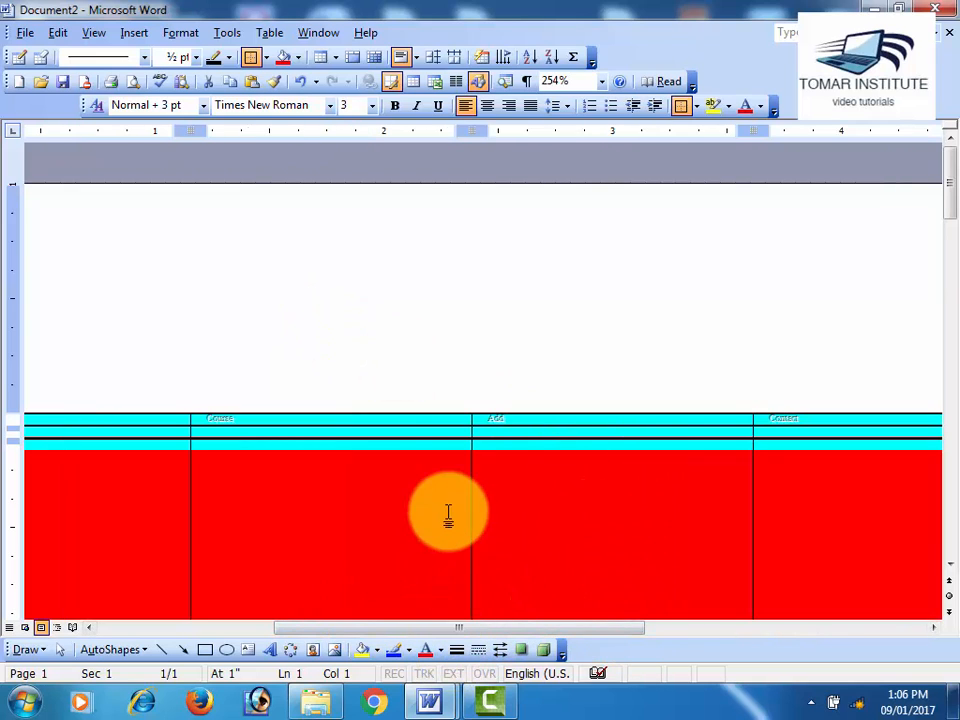
{"action": "scroll", "coordinate": [448, 514], "scroll_direction": "down", "scroll_amount": 12}
{"action": "scroll", "coordinate": [450, 505], "scroll_direction": "down", "scroll_amount": 1}
{"action": "scroll", "coordinate": [450, 500], "scroll_direction": "down", "scroll_amount": 3}
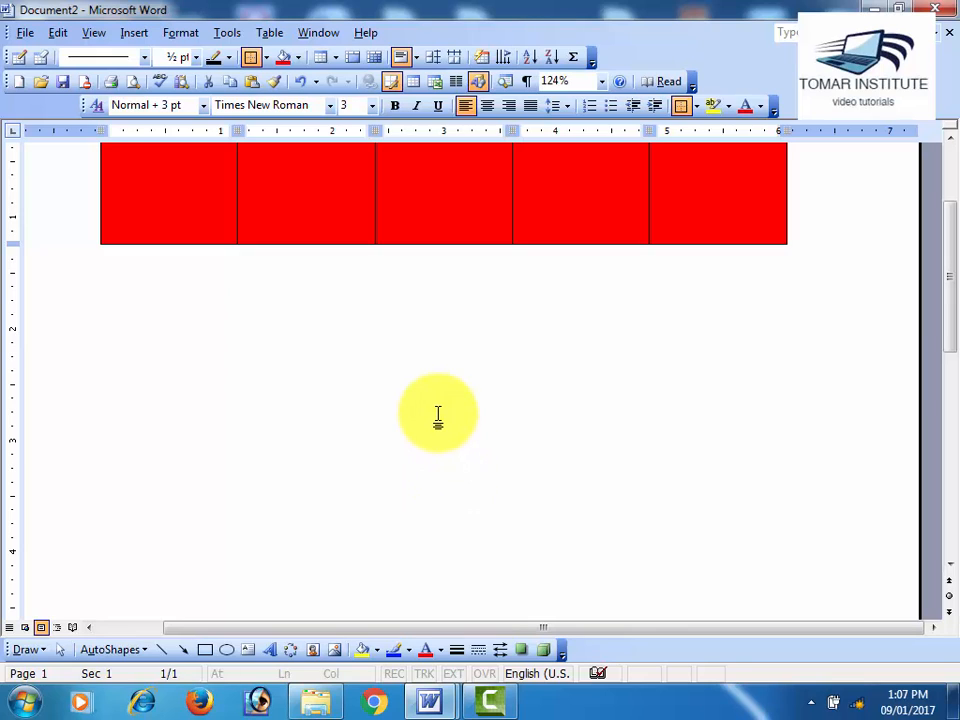
- Switch back to Document1 and add blank lines below the table on page 5
{"action": "mouse_move", "coordinate": [429, 699]}
{"action": "left_click", "coordinate": [376, 600]}
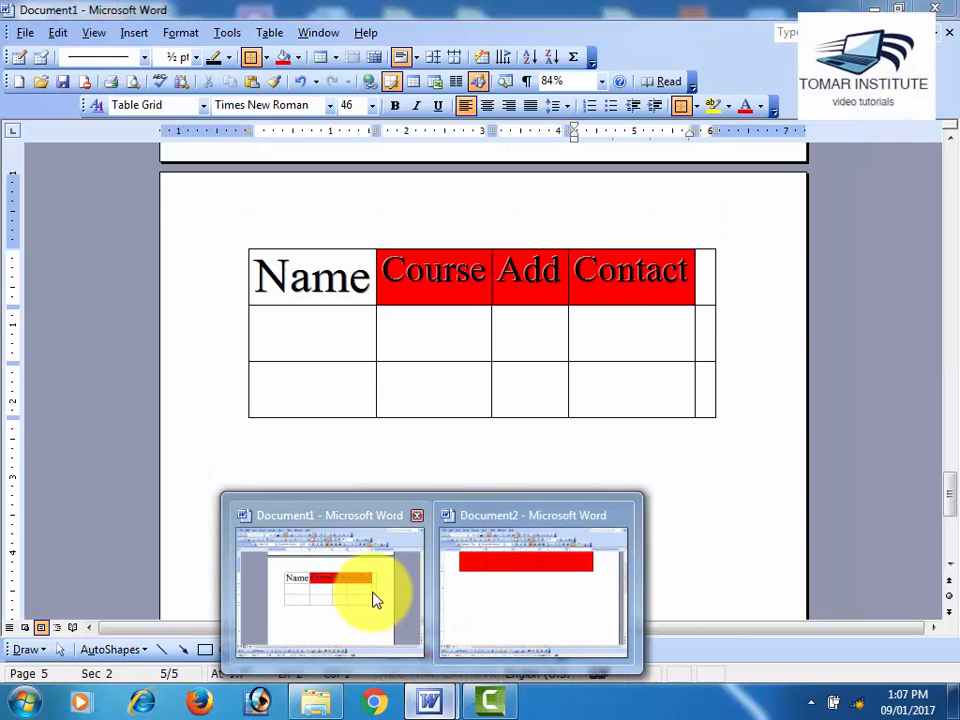
{"action": "left_click", "coordinate": [306, 549]}
{"action": "scroll", "coordinate": [341, 560], "scroll_direction": "down", "scroll_amount": 2}
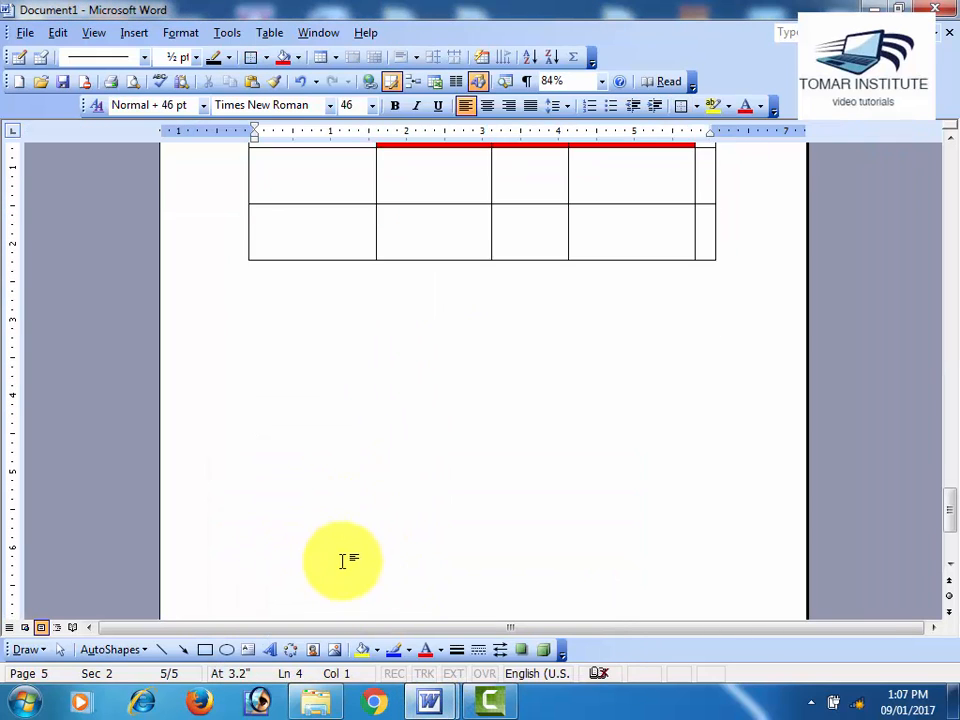
{"action": "scroll", "coordinate": [341, 560], "scroll_direction": "down", "scroll_amount": 2}
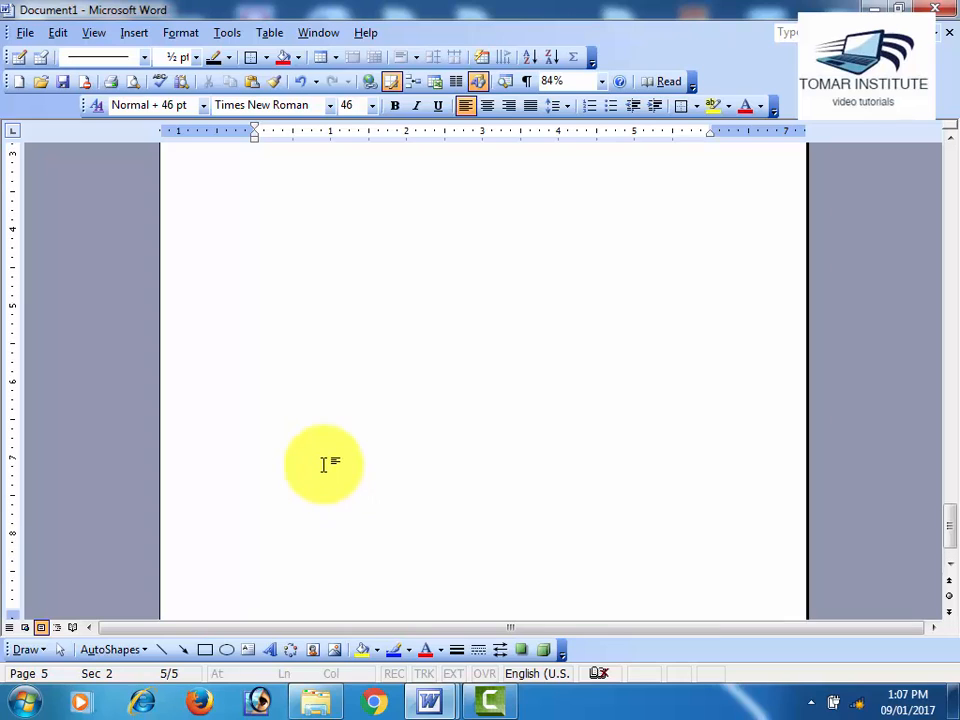
{"action": "key", "text": "Return"}
{"action": "key", "text": "Return"}
{"action": "key", "text": "Return"}
{"action": "key", "text": "Return"}
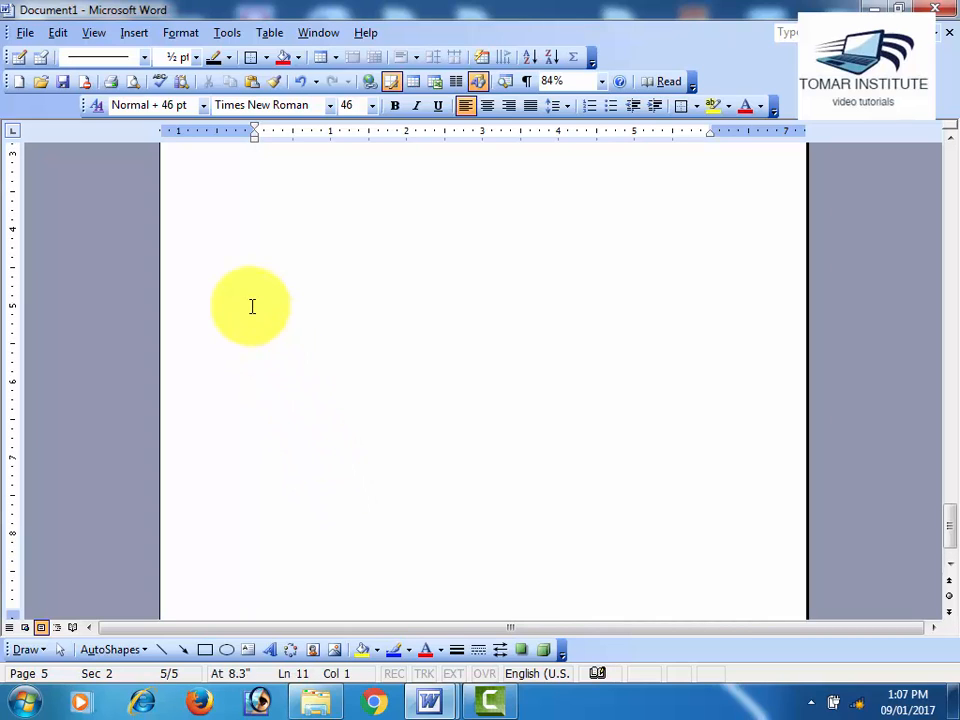
- Run Macro1 on an empty line beneath the page 5 table to insert a second table
{"action": "left_click", "coordinate": [251, 306]}
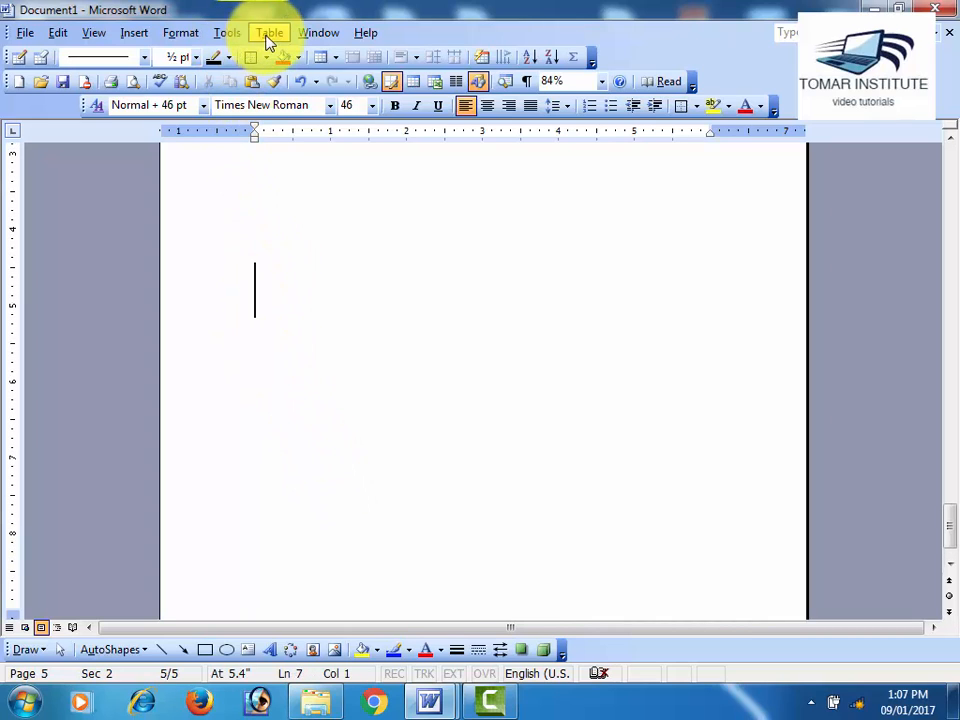
{"action": "left_click", "coordinate": [229, 33]}
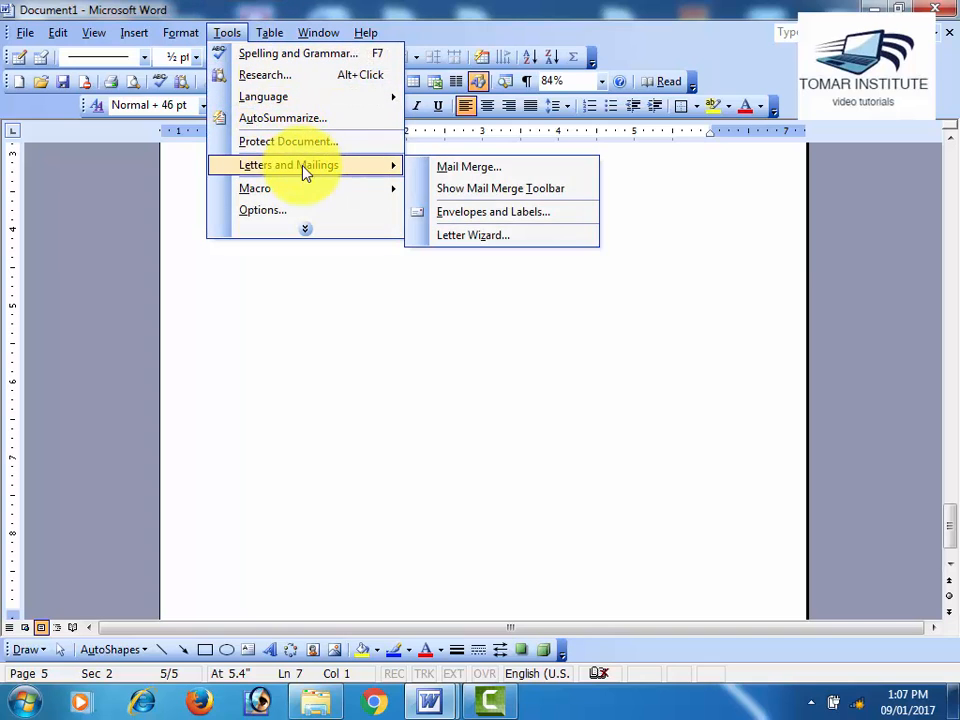
{"action": "mouse_move", "coordinate": [388, 190]}
{"action": "left_click", "coordinate": [452, 191]}
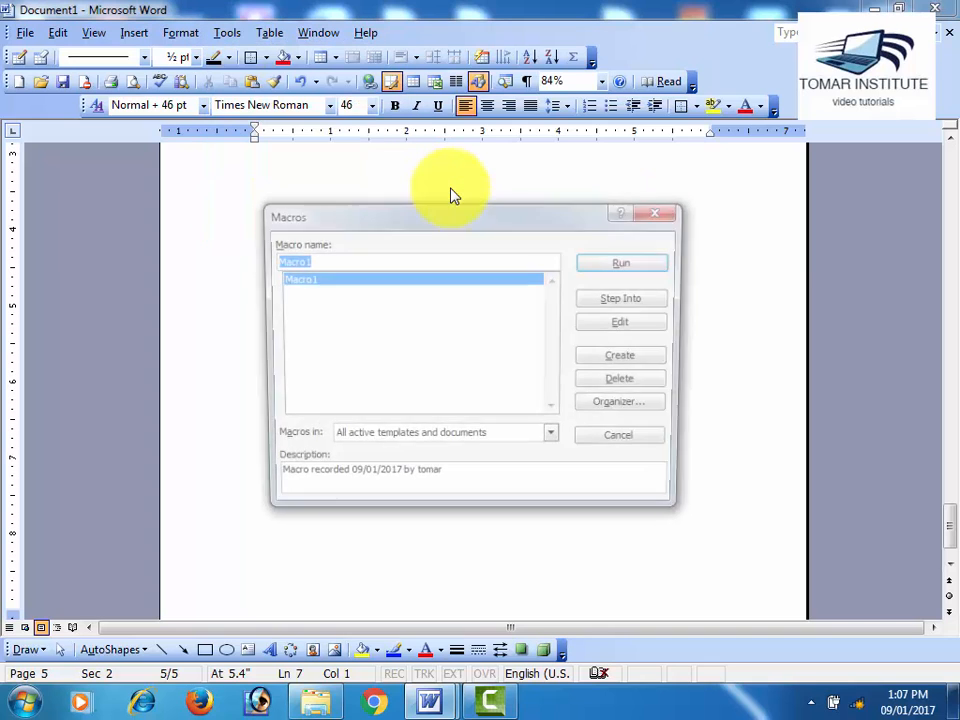
{"action": "left_click", "coordinate": [652, 267]}
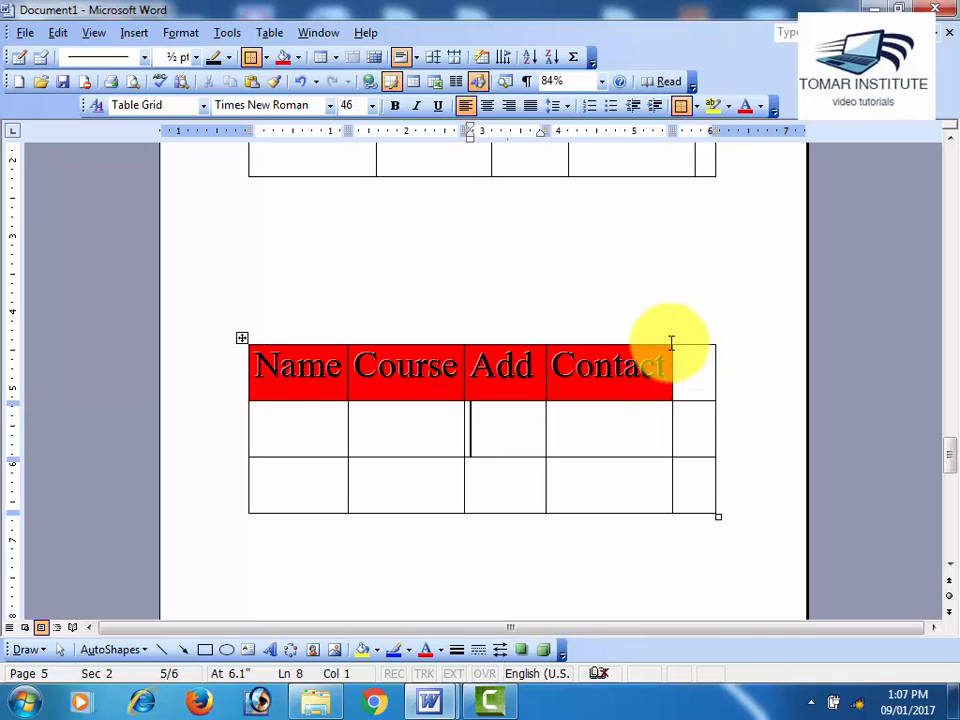
- Place the insertion point on page 6 and list the built-in Word commands among the available macros
{"action": "scroll", "coordinate": [523, 484], "scroll_direction": "down", "scroll_amount": 6}
{"action": "left_click", "coordinate": [296, 536]}
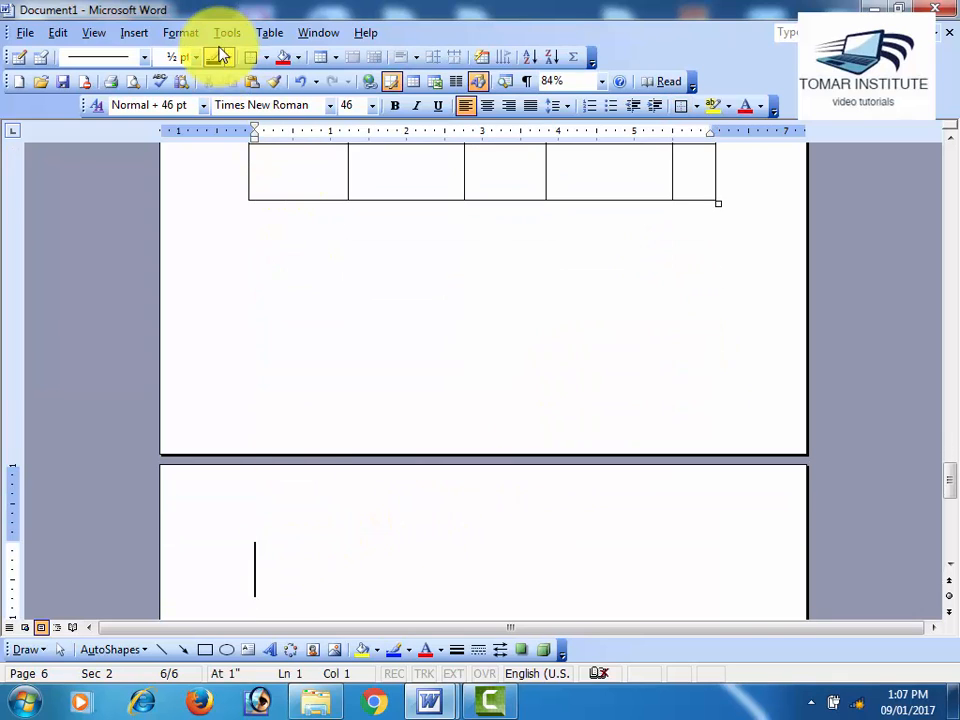
{"action": "left_click", "coordinate": [256, 35]}
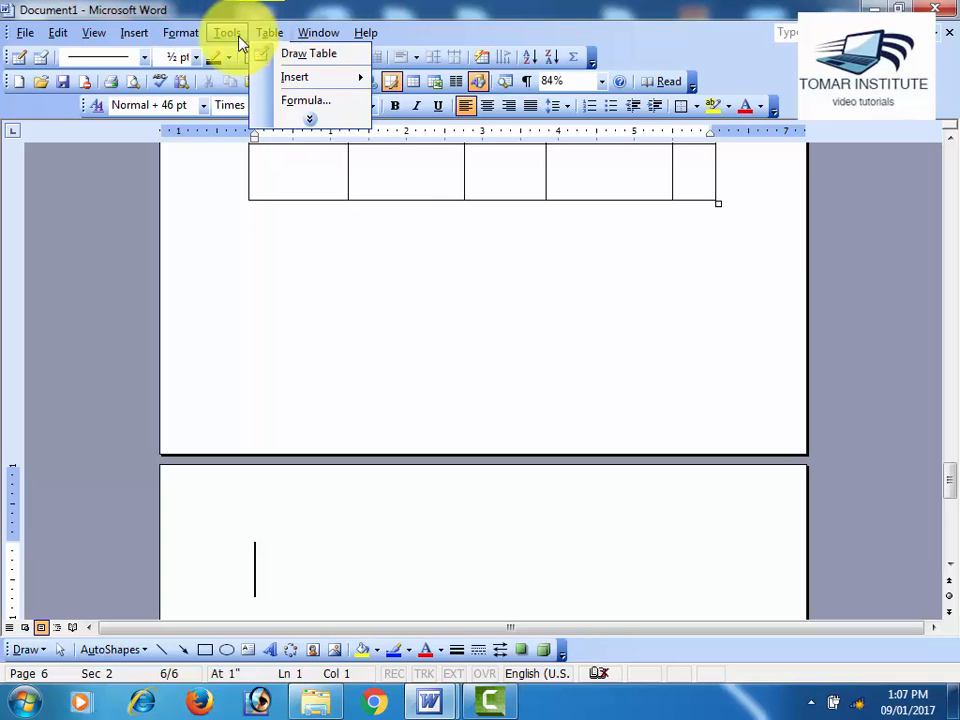
{"action": "mouse_move", "coordinate": [227, 33]}
{"action": "mouse_move", "coordinate": [280, 190]}
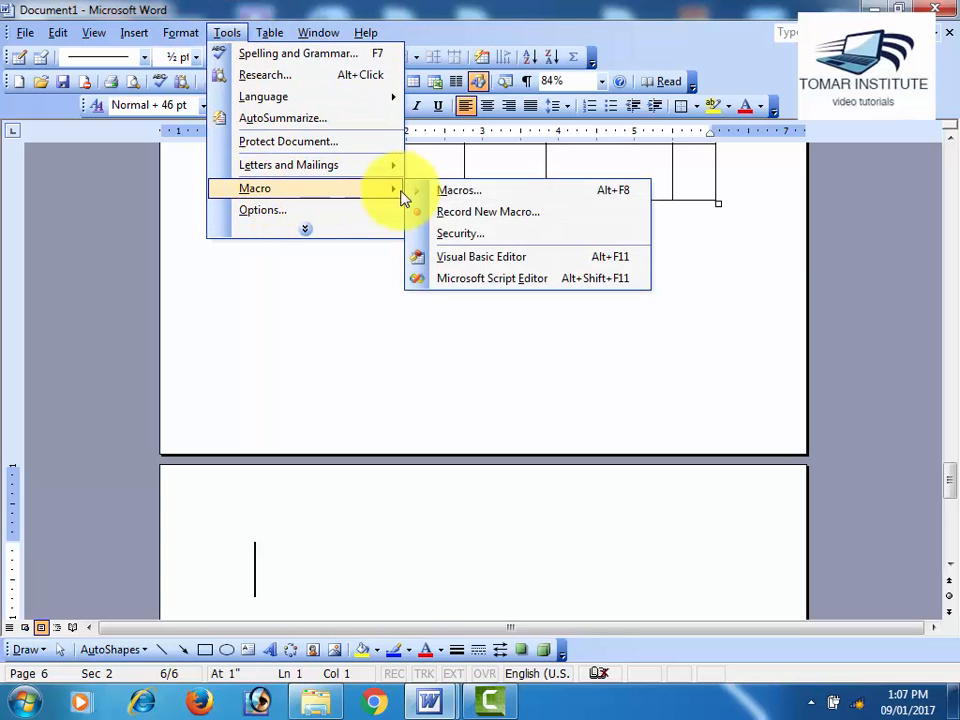
{"action": "left_click", "coordinate": [452, 190]}
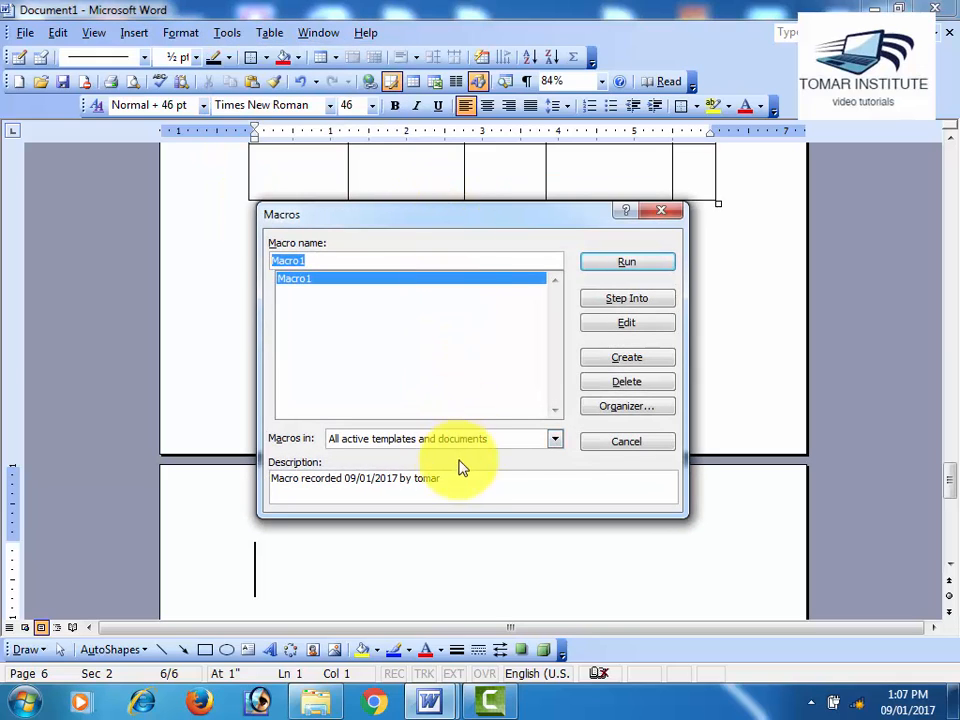
{"action": "left_click", "coordinate": [554, 447]}
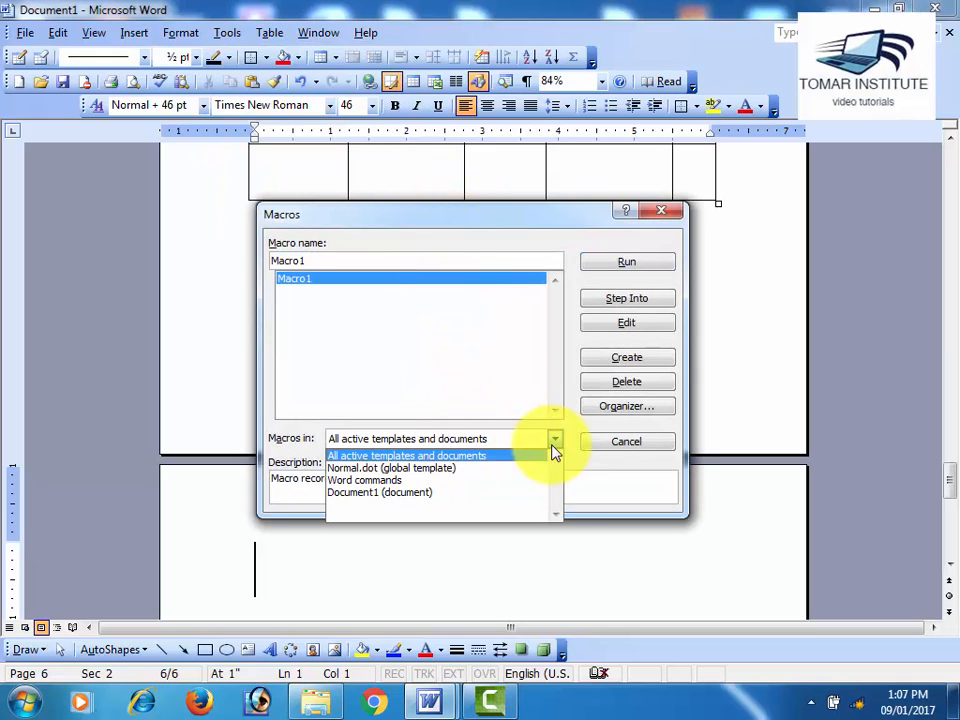
{"action": "left_click", "coordinate": [444, 481]}
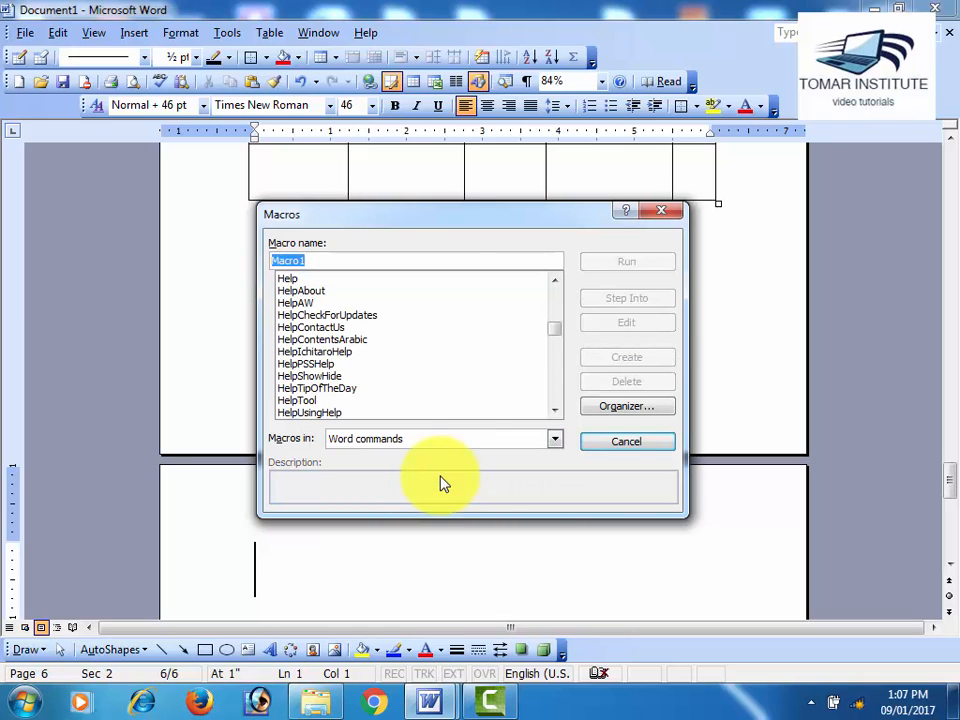
{"action": "left_click", "coordinate": [554, 439]}
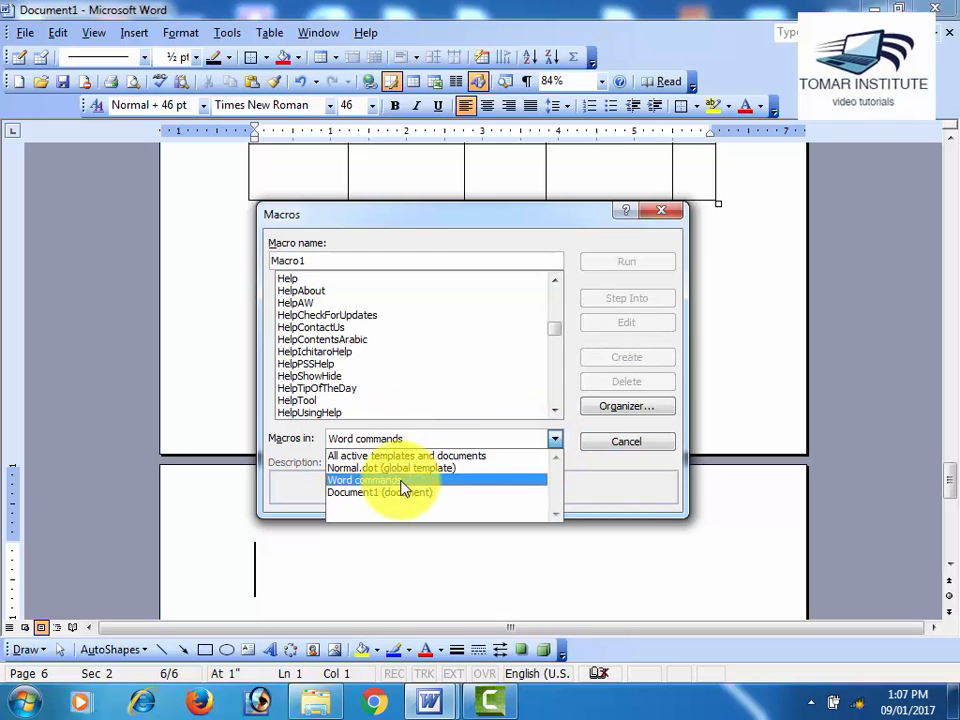
{"action": "left_click", "coordinate": [402, 482]}
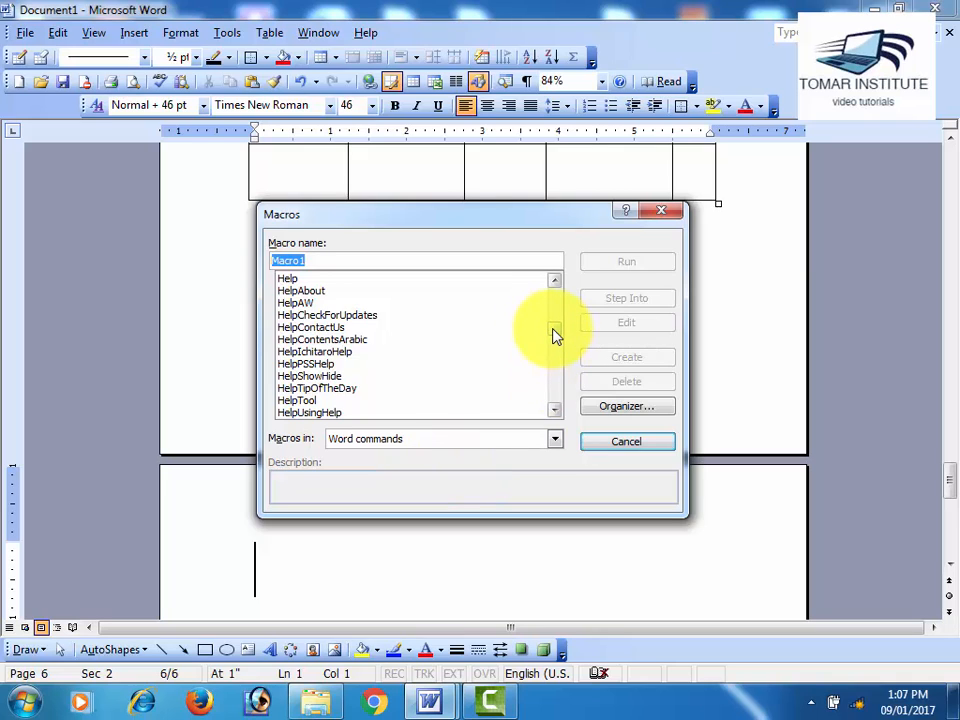
- Look up the Word commands beginning with "all" and "win", and close the macro list without running any
{"action": "type", "text": "all"}
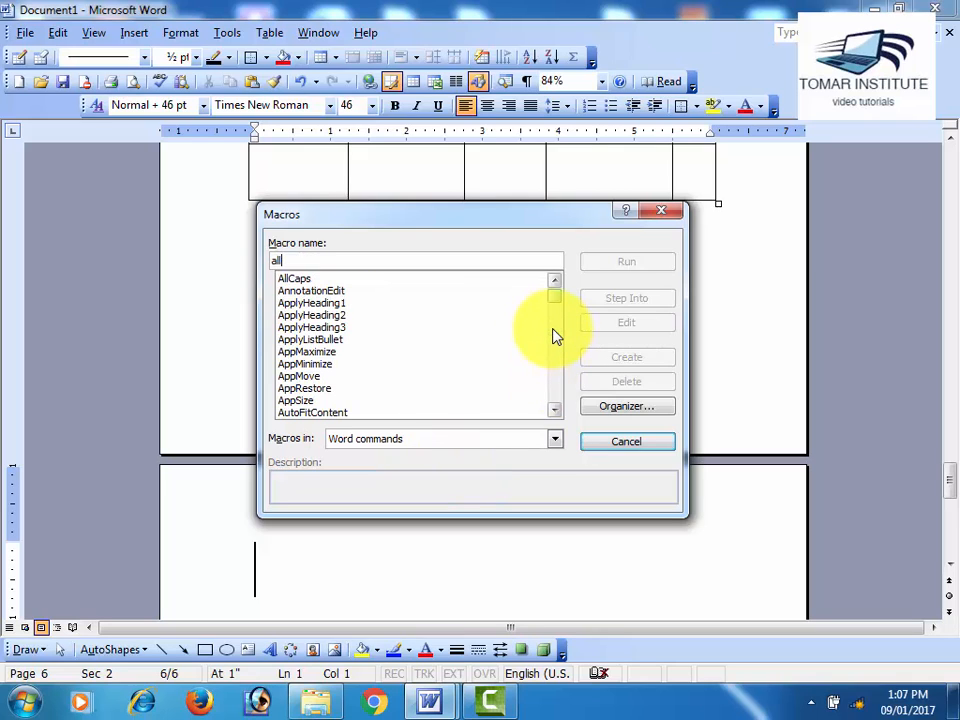
{"action": "key", "text": "BackSpace"}
{"action": "key", "text": "BackSpace"}
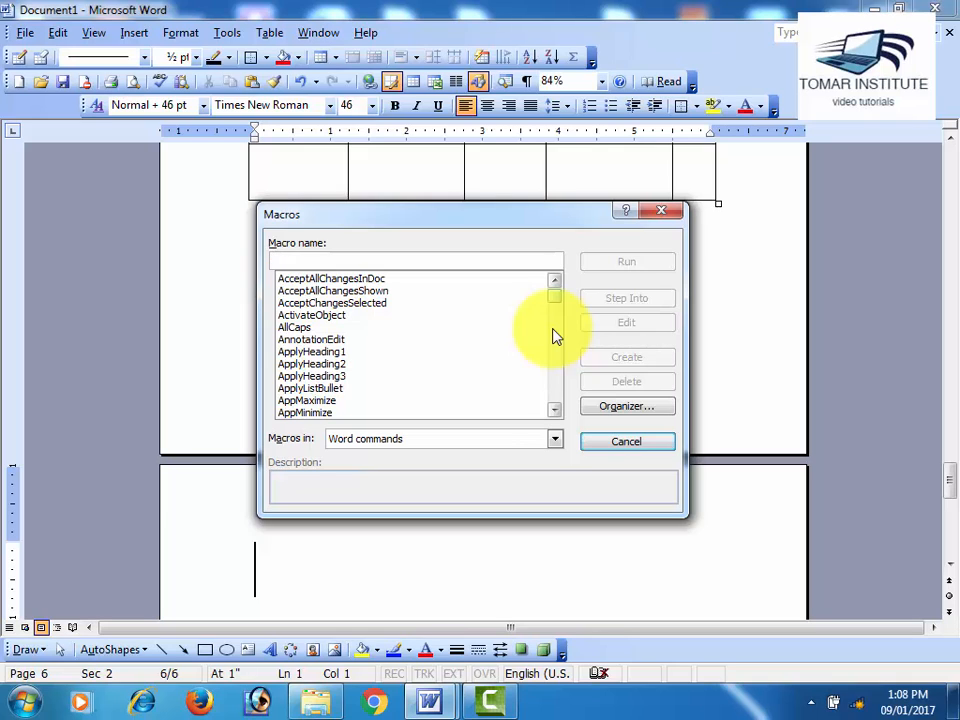
{"action": "type", "text": "win"}
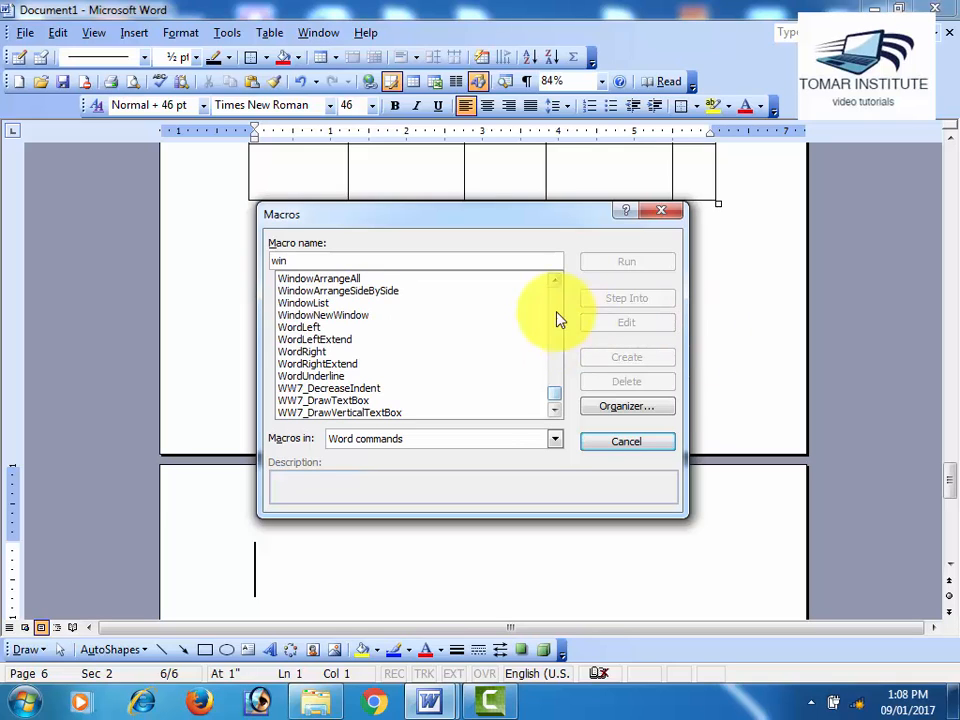
{"action": "left_click_drag", "start_coordinate": [553, 395], "coordinate": [559, 287]}
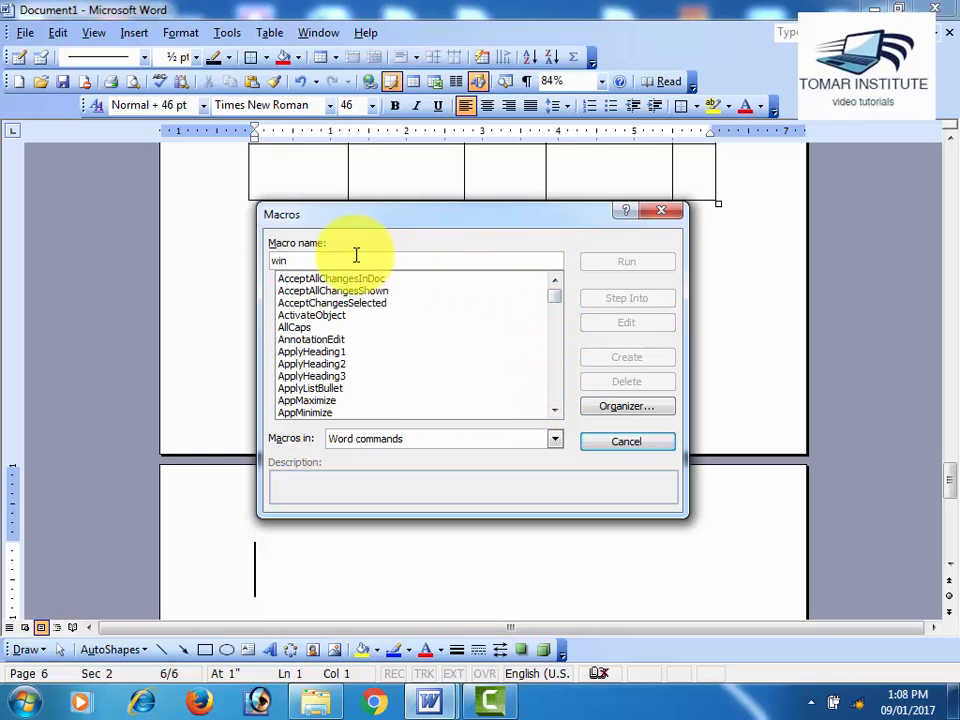
{"action": "key", "text": "BackSpace"}
{"action": "key", "text": "BackSpace"}
{"action": "key", "text": "BackSpace"}
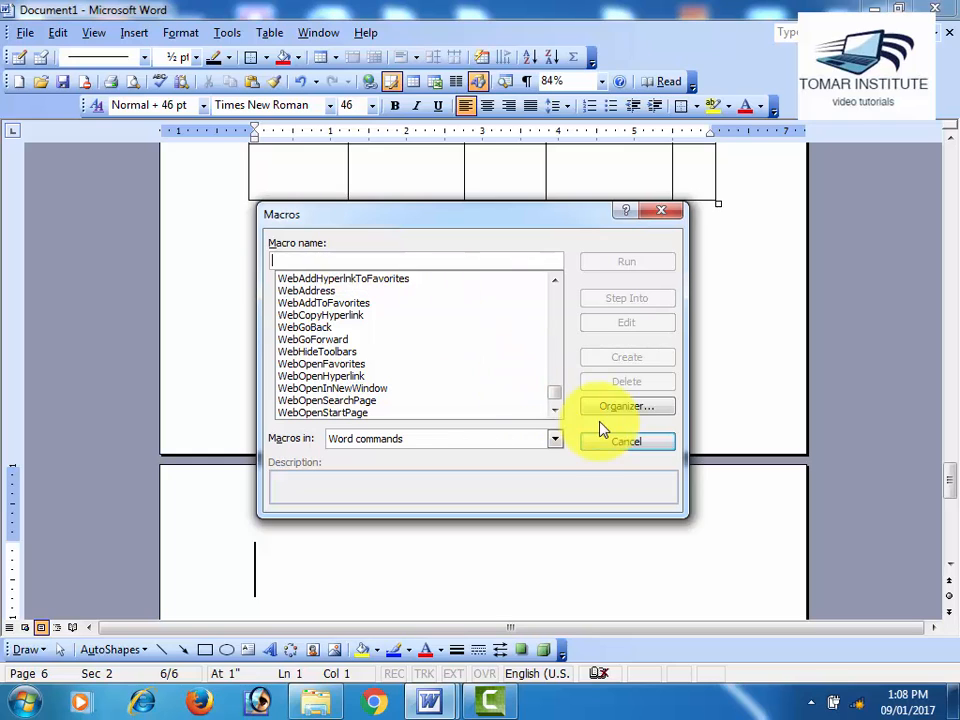
{"action": "left_click", "coordinate": [605, 442]}
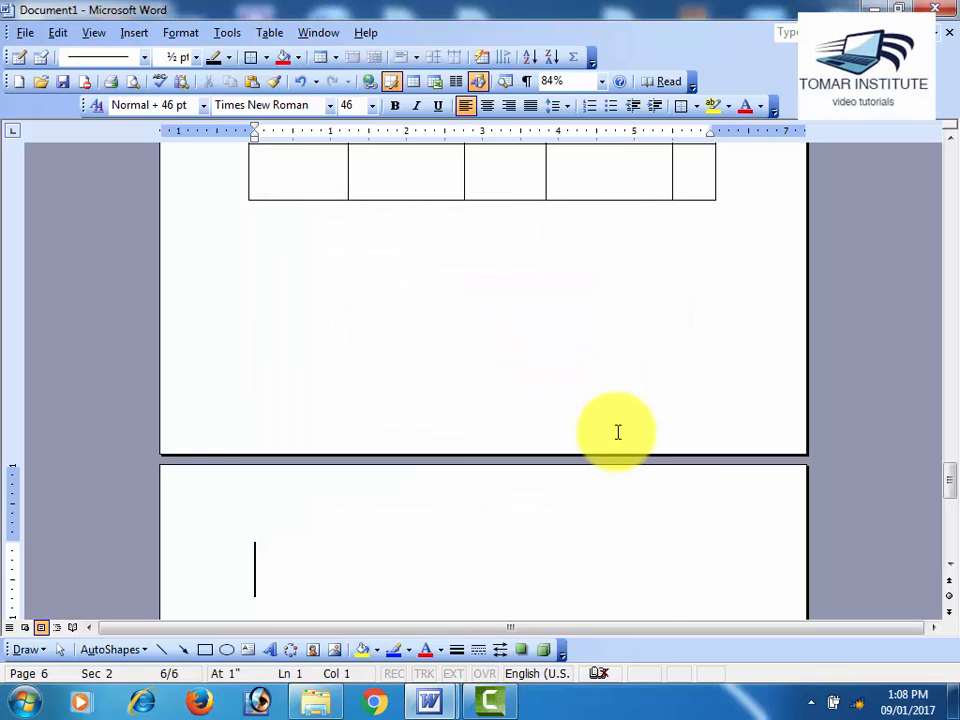
- Open Word Help in a widened pane and search it for "Macro for Shortcut keys"
{"action": "left_click", "coordinate": [366, 33]}
{"action": "left_click", "coordinate": [380, 54]}
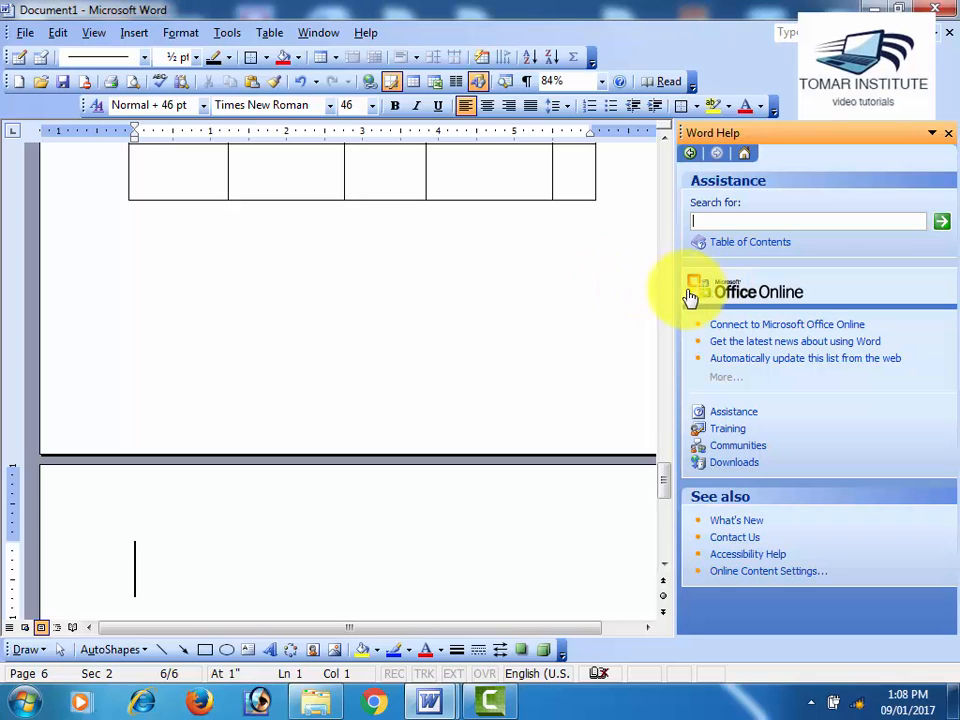
{"action": "left_click_drag", "start_coordinate": [678, 290], "coordinate": [561, 279]}
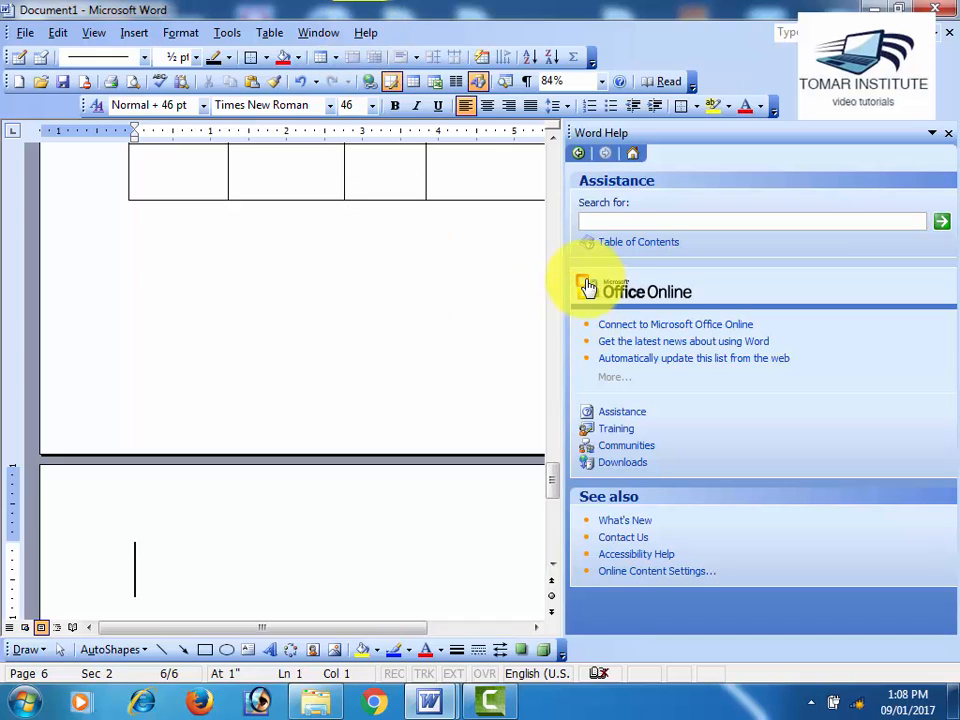
{"action": "left_click", "coordinate": [590, 223]}
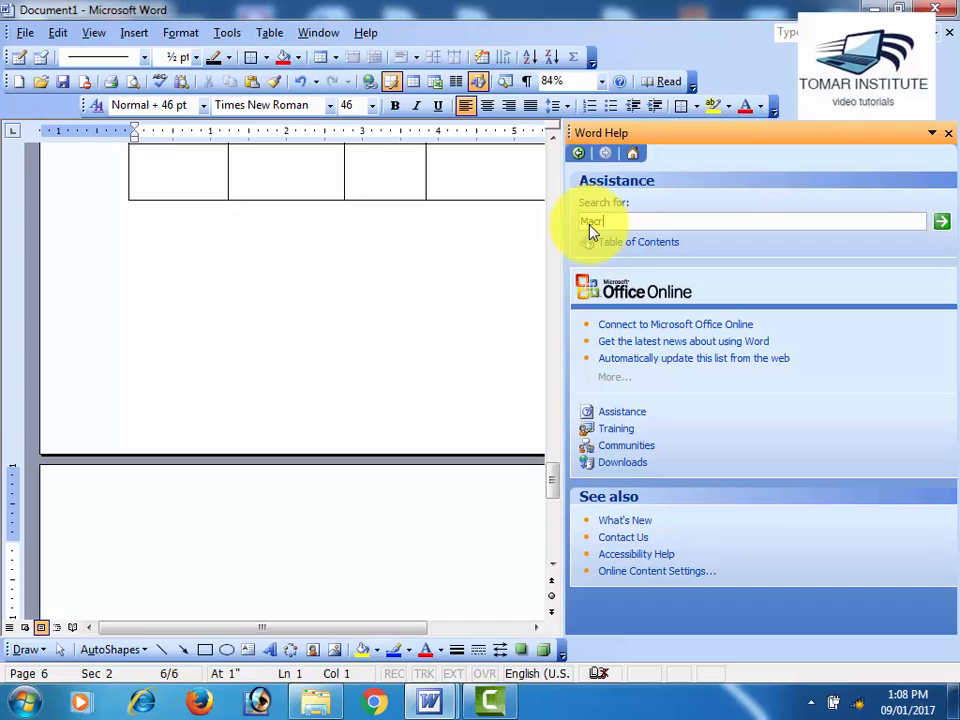
{"action": "type", "text": "Macro for Shortcut keys"}
{"action": "key", "text": "Return"}
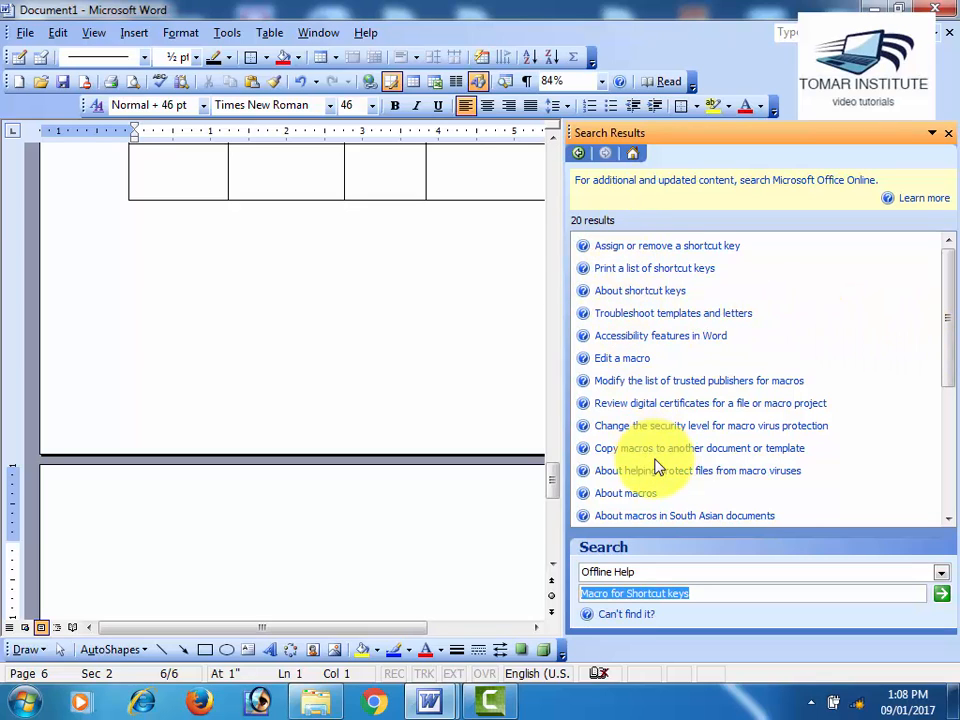
- Read the help topic on printing a list of shortcut keys, highlighting its Word commands and ListCommands steps, and close Help
{"action": "left_click", "coordinate": [690, 277]}
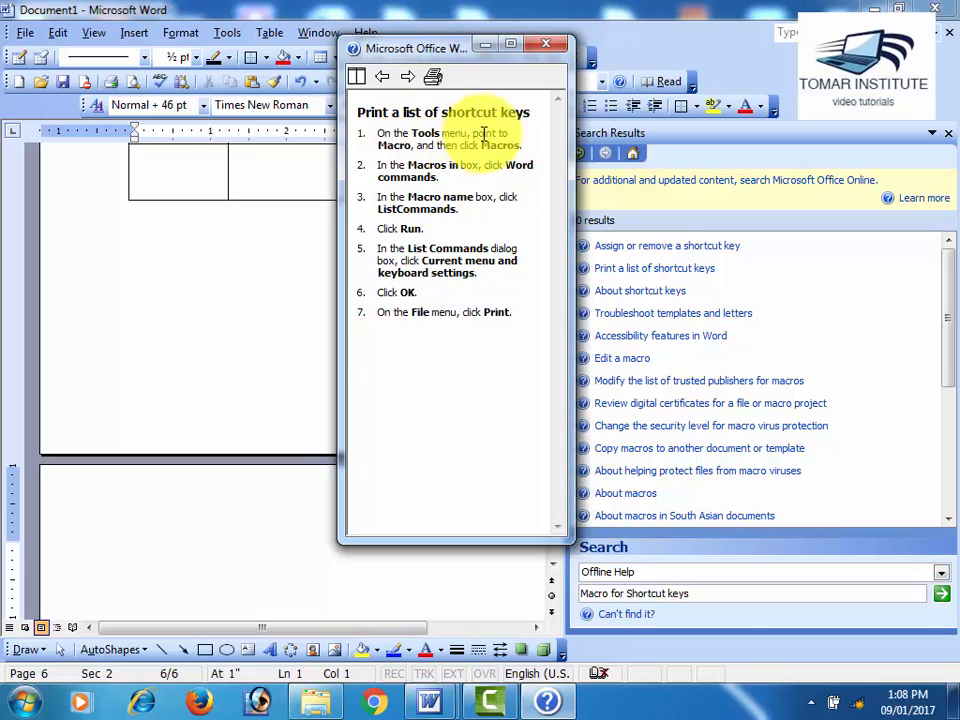
{"action": "left_click_drag", "start_coordinate": [379, 176], "coordinate": [434, 177]}
{"action": "left_click_drag", "start_coordinate": [380, 209], "coordinate": [447, 219]}
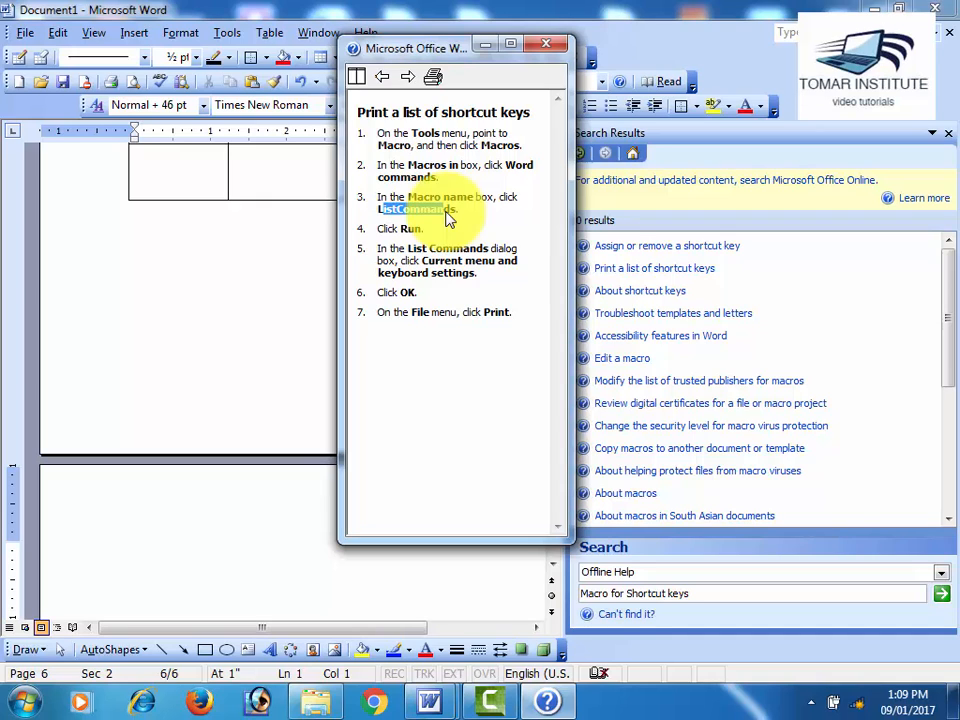
{"action": "left_click", "coordinate": [546, 43]}
{"action": "left_click", "coordinate": [948, 134]}
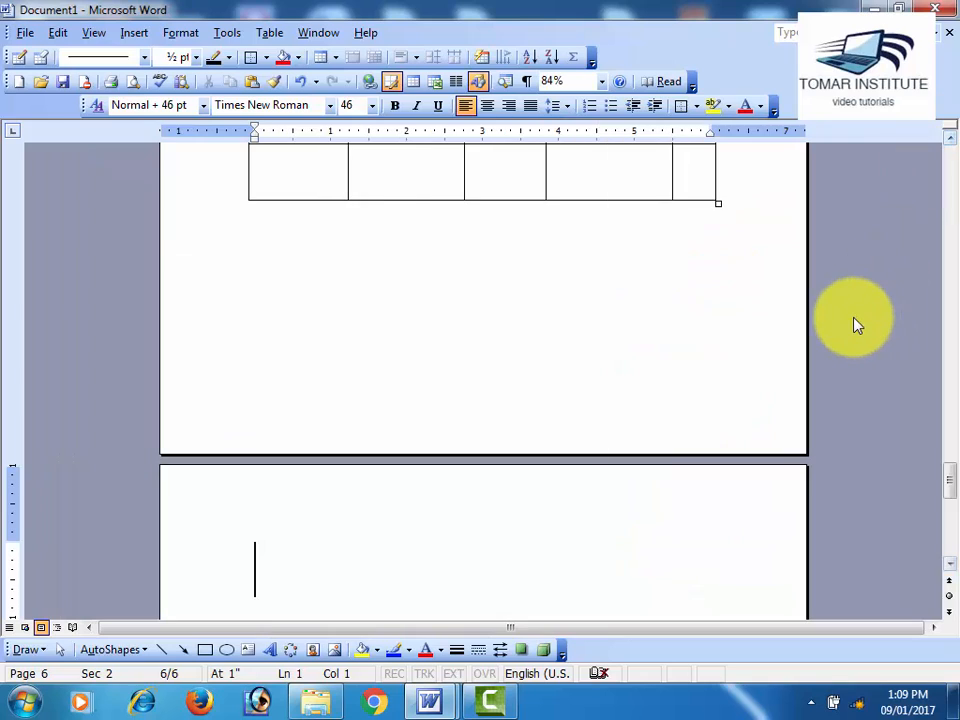
- Create a new blank document and zoom it out to 104%
{"action": "scroll", "coordinate": [324, 465], "scroll_direction": "down", "scroll_amount": 2}
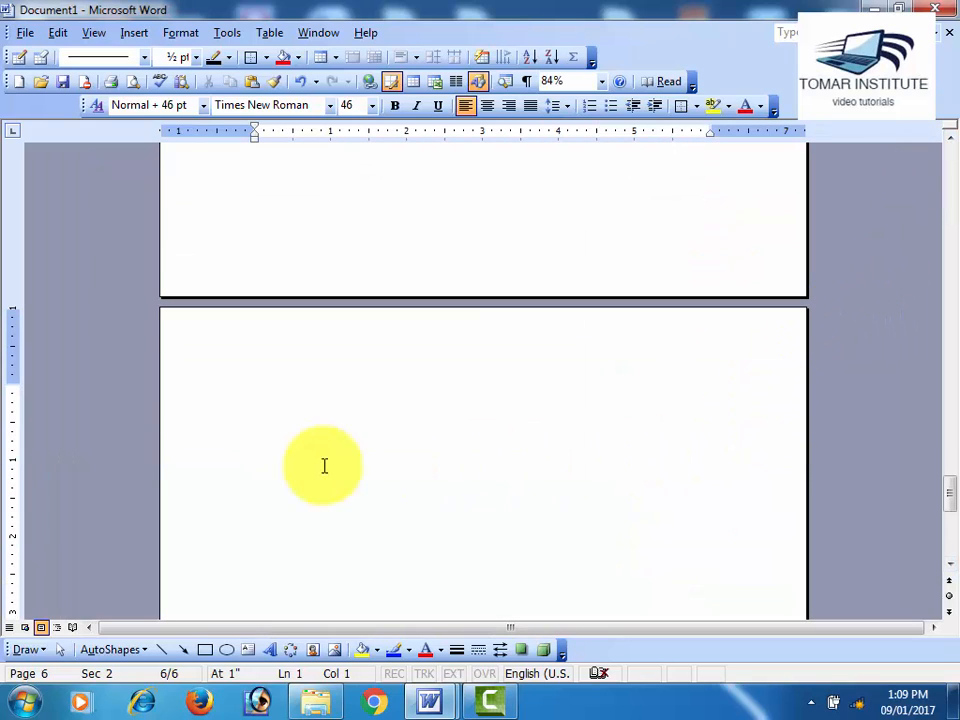
{"action": "left_click", "coordinate": [18, 81]}
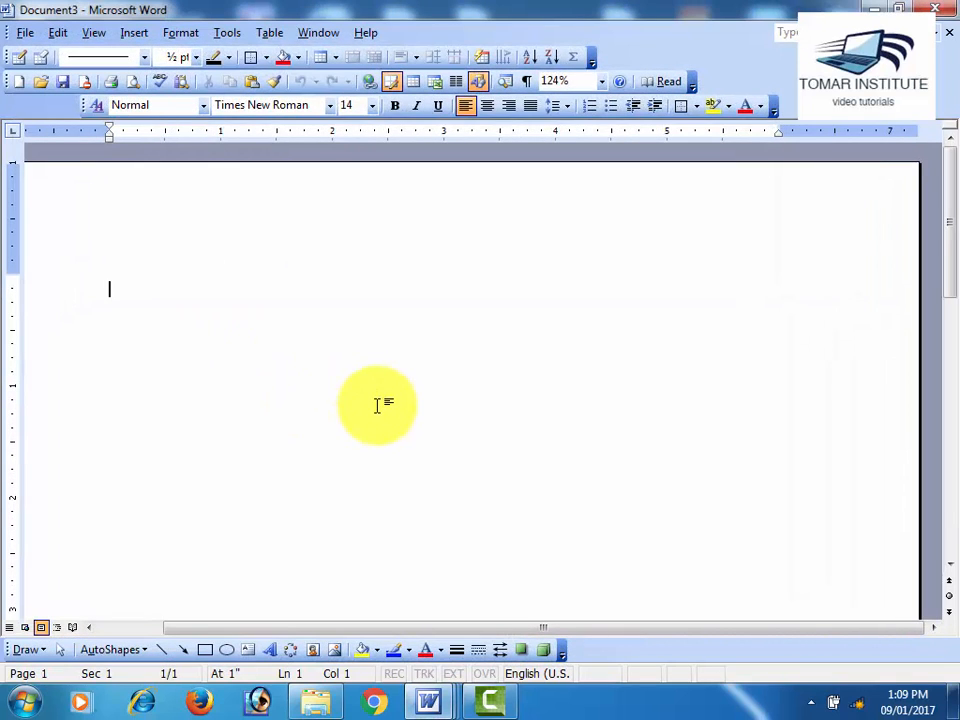
{"action": "scroll", "coordinate": [377, 405], "scroll_direction": "down", "scroll_amount": 2}
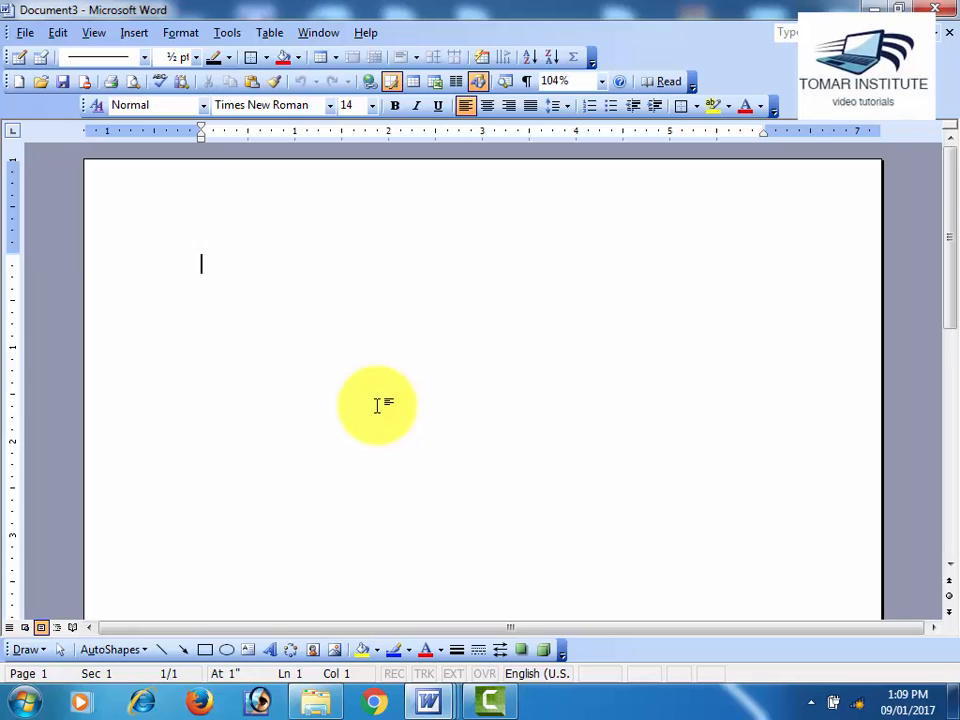
- Run the ListCommands macro from the Word commands to generate a new document listing all Word commands
{"action": "left_click", "coordinate": [227, 38]}
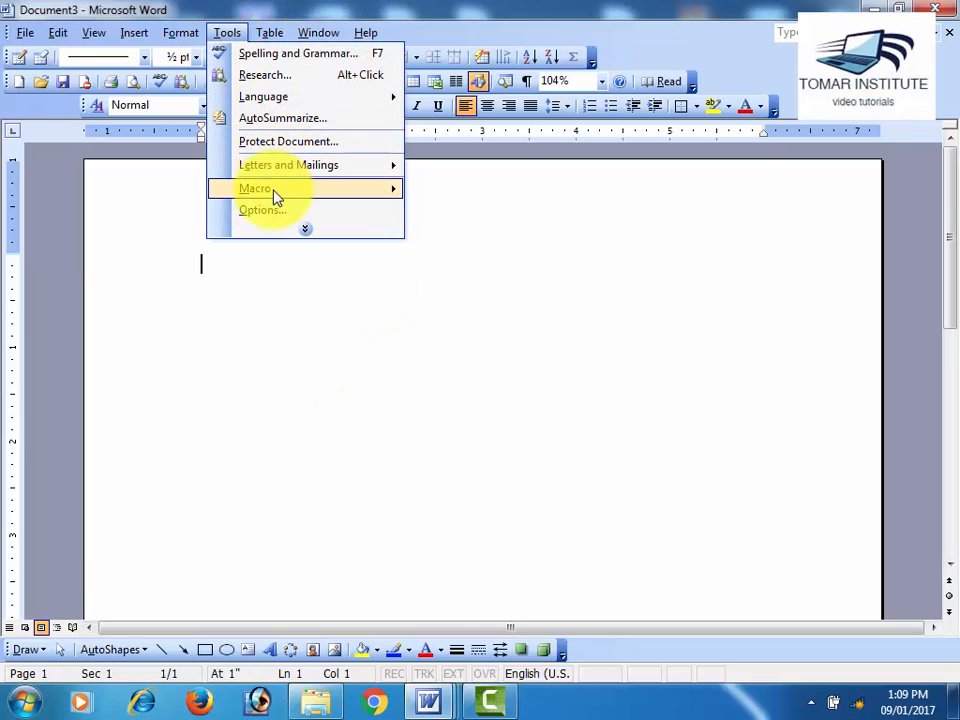
{"action": "mouse_move", "coordinate": [291, 192]}
{"action": "left_click", "coordinate": [425, 191]}
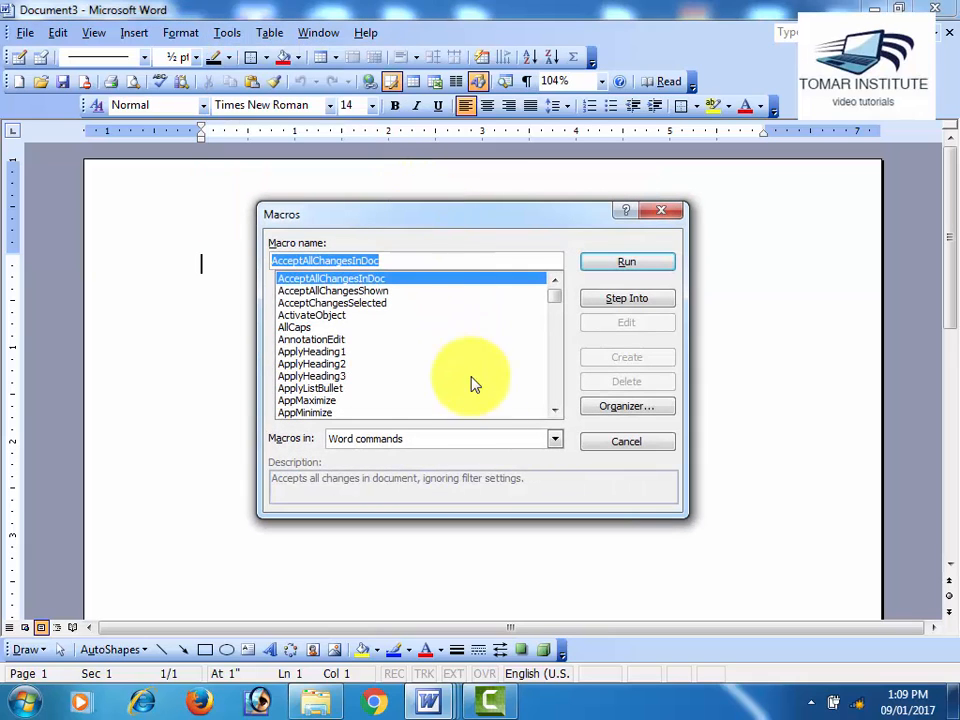
{"action": "left_click", "coordinate": [430, 440]}
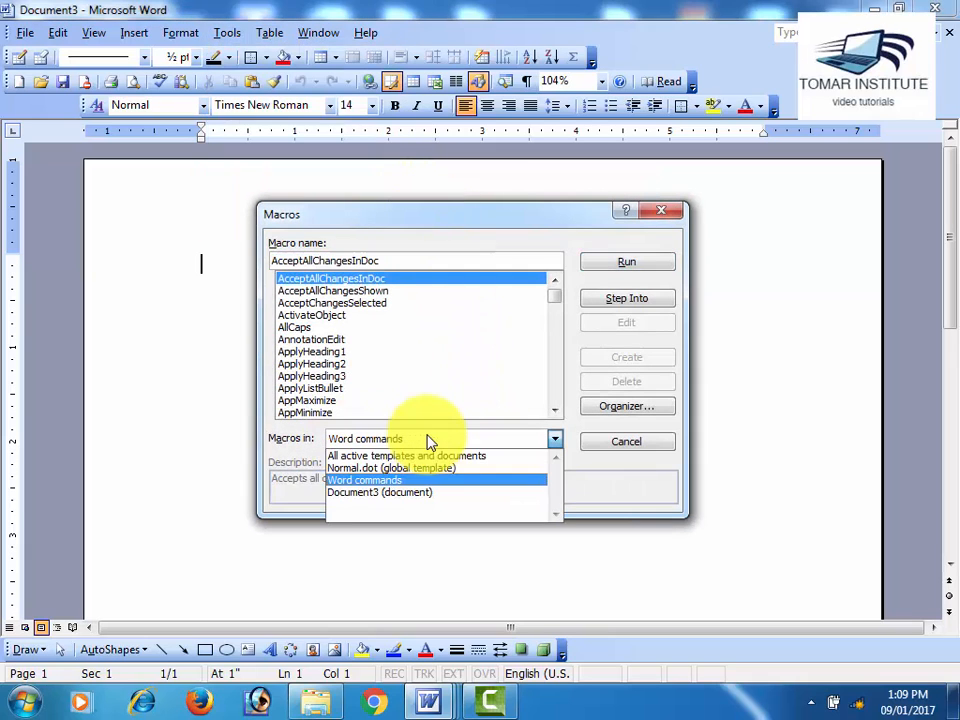
{"action": "left_click", "coordinate": [364, 481]}
{"action": "type", "text": "list"}
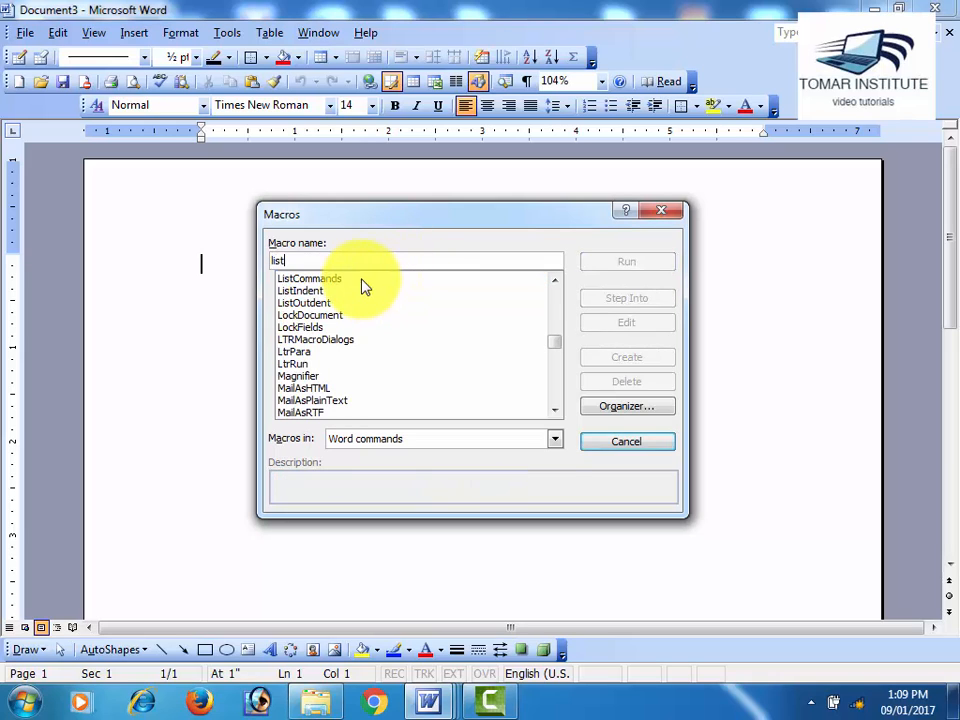
{"action": "left_click", "coordinate": [364, 278]}
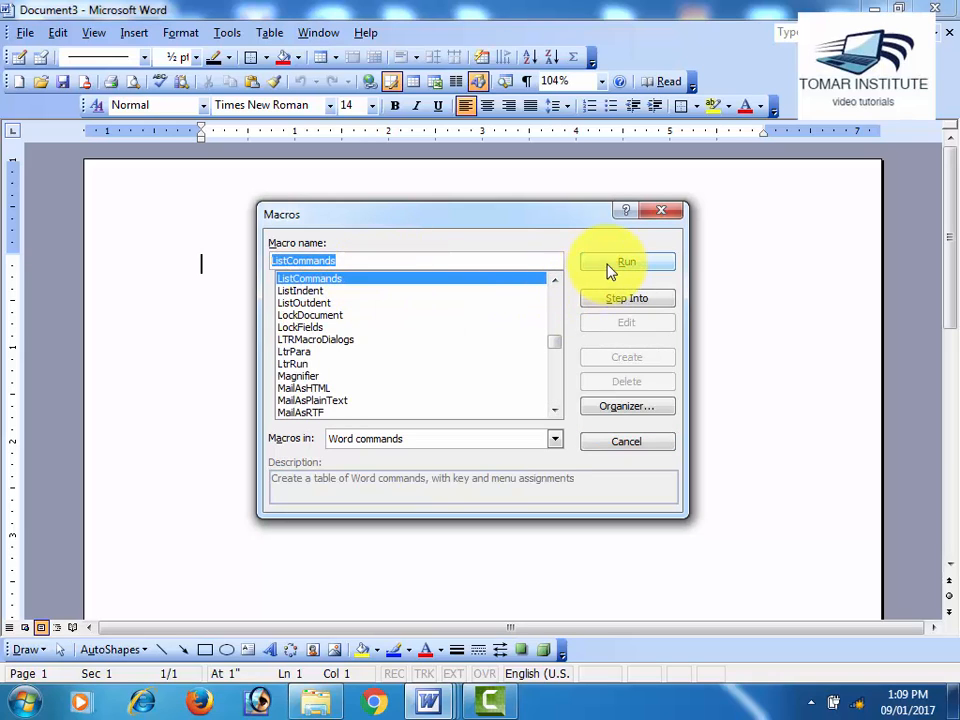
{"action": "left_click", "coordinate": [643, 266]}
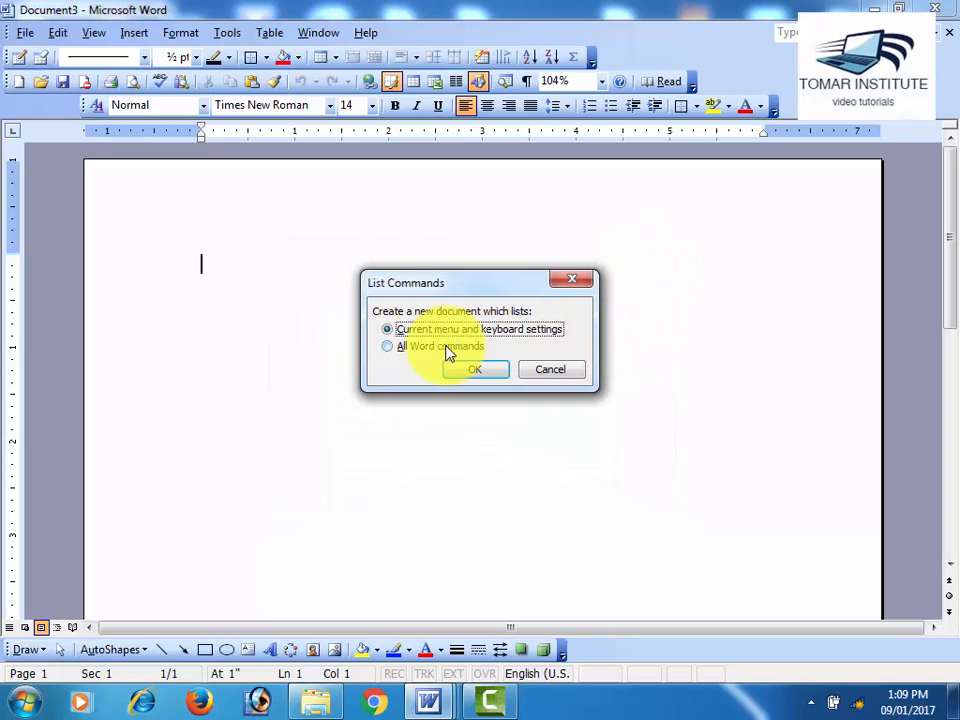
{"action": "left_click", "coordinate": [388, 347]}
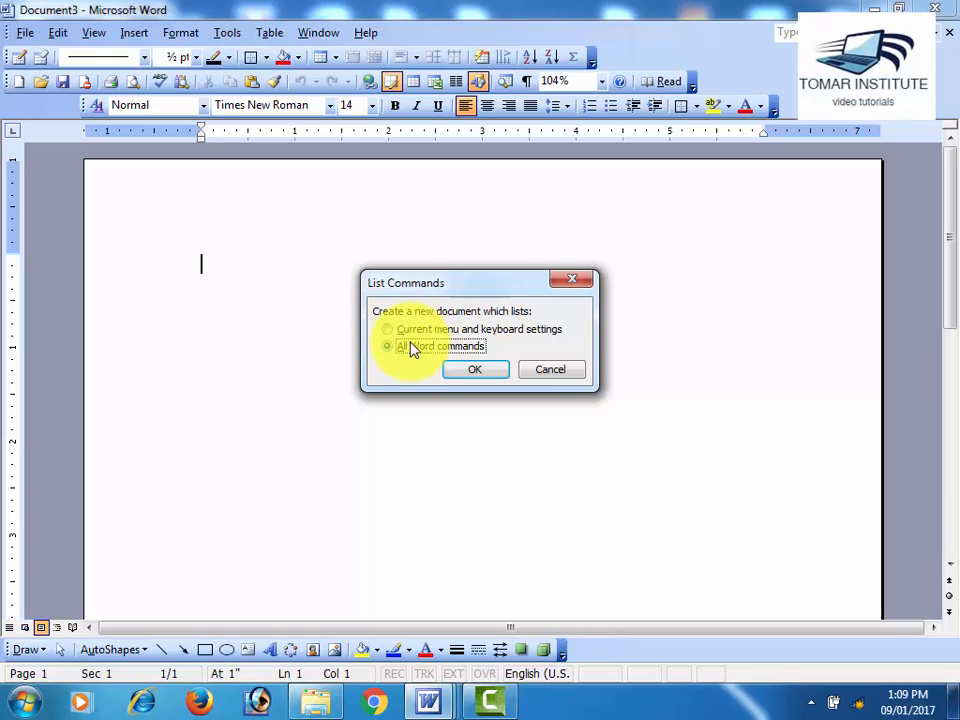
{"action": "left_click", "coordinate": [483, 376]}
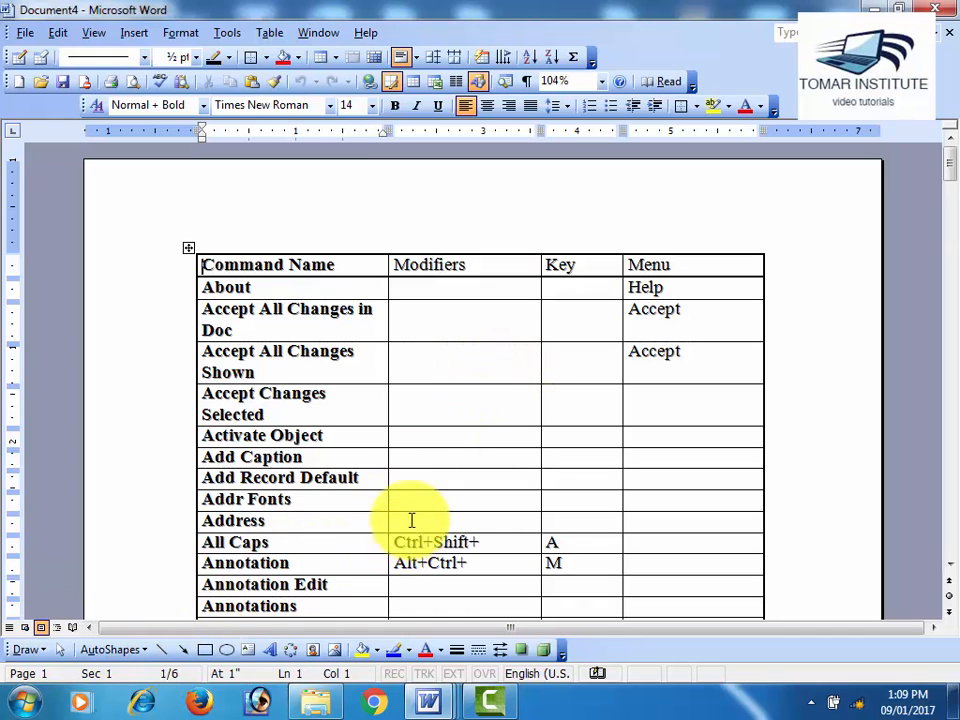
- Review the generated table's command names, modifiers, keys and menus from the first page through the Save commands
{"action": "scroll", "coordinate": [426, 446], "scroll_direction": "down", "scroll_amount": 2}
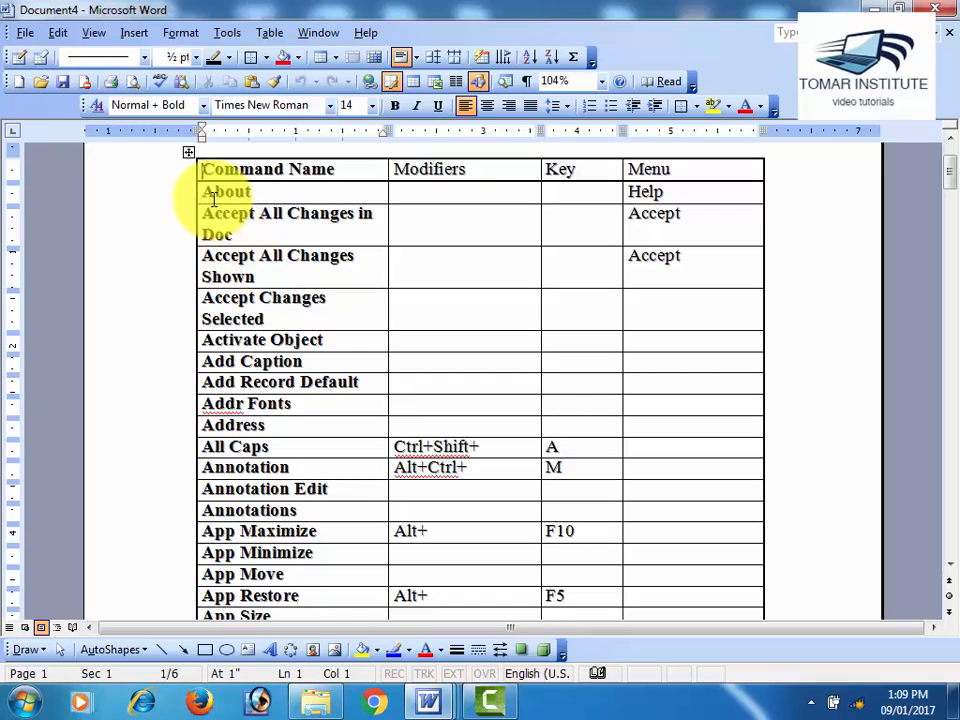
{"action": "scroll", "coordinate": [407, 484], "scroll_direction": "down", "scroll_amount": 4}
{"action": "scroll", "coordinate": [405, 495], "scroll_direction": "down", "scroll_amount": 15}
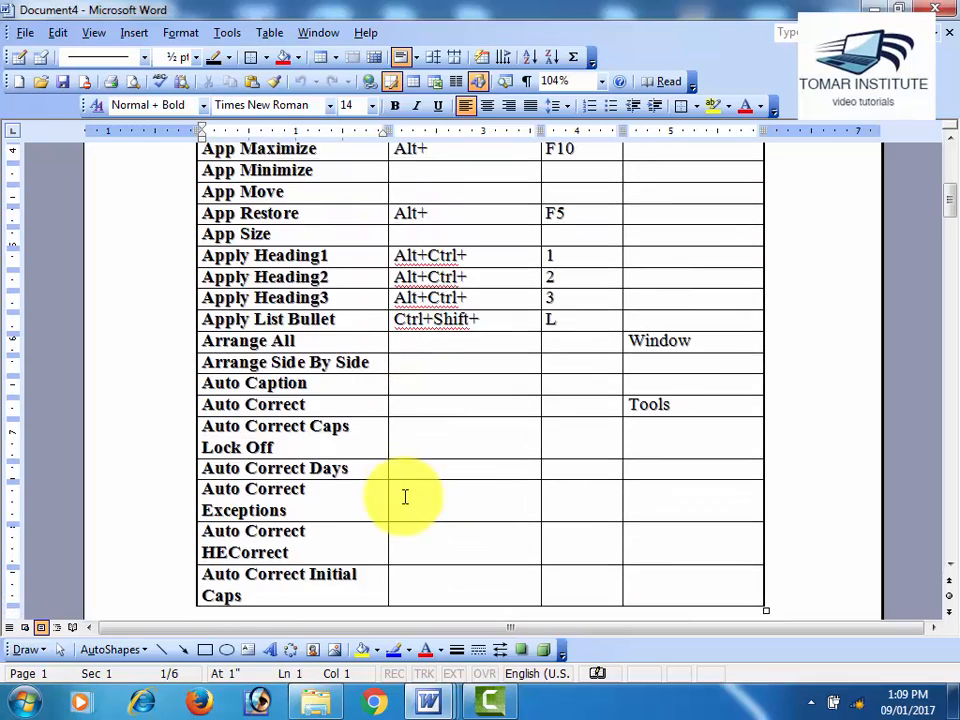
{"action": "scroll", "coordinate": [405, 497], "scroll_direction": "down", "scroll_amount": 20}
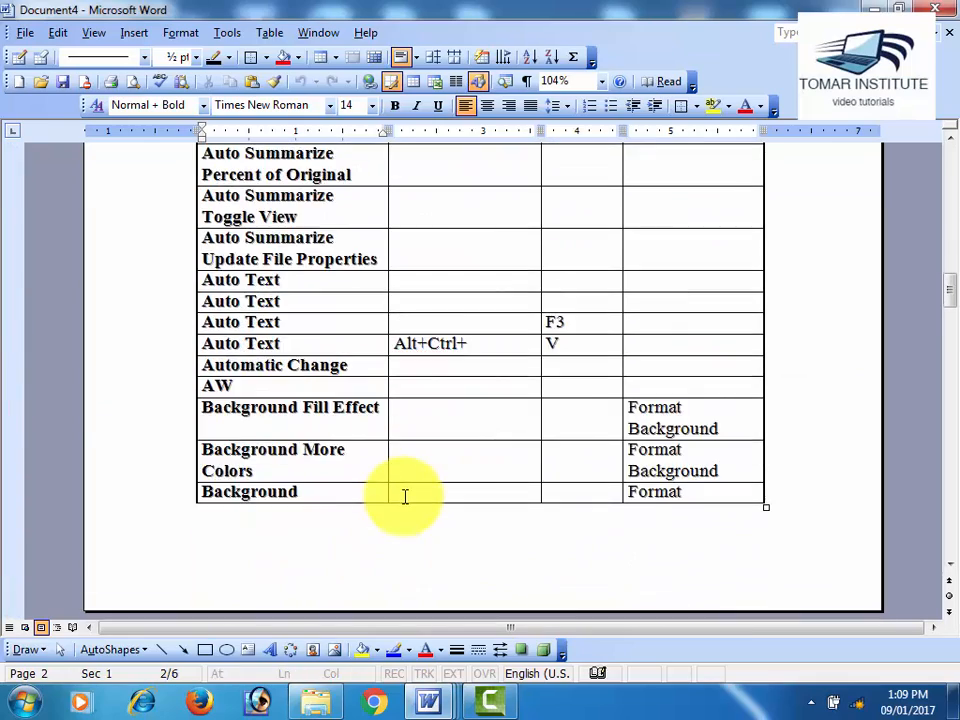
{"action": "scroll", "coordinate": [405, 497], "scroll_direction": "down", "scroll_amount": 20}
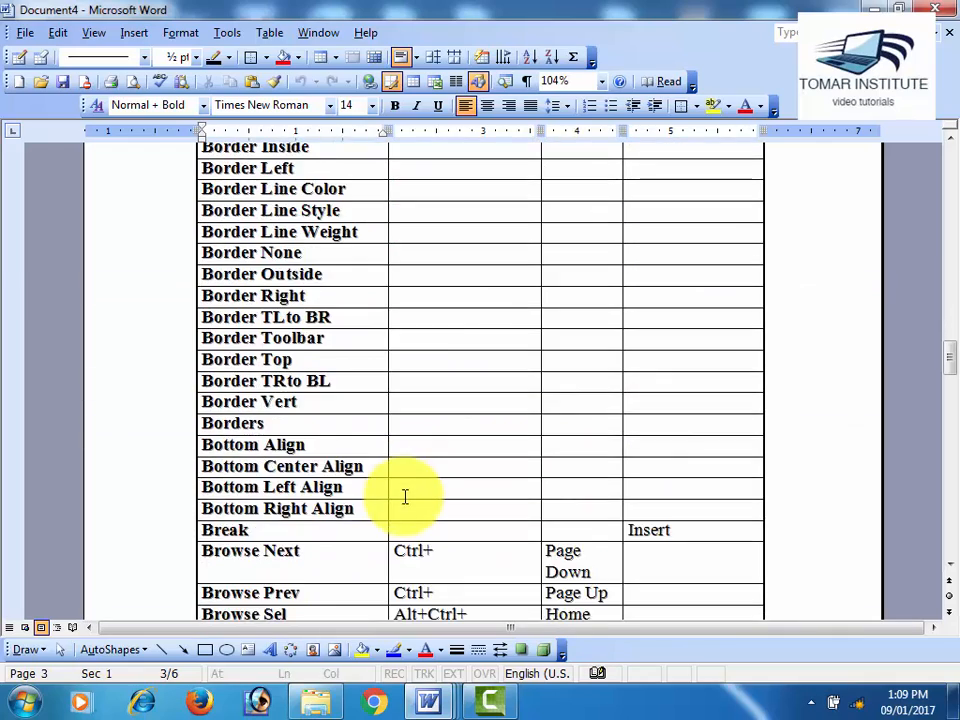
{"action": "scroll", "coordinate": [405, 497], "scroll_direction": "down", "scroll_amount": 2}
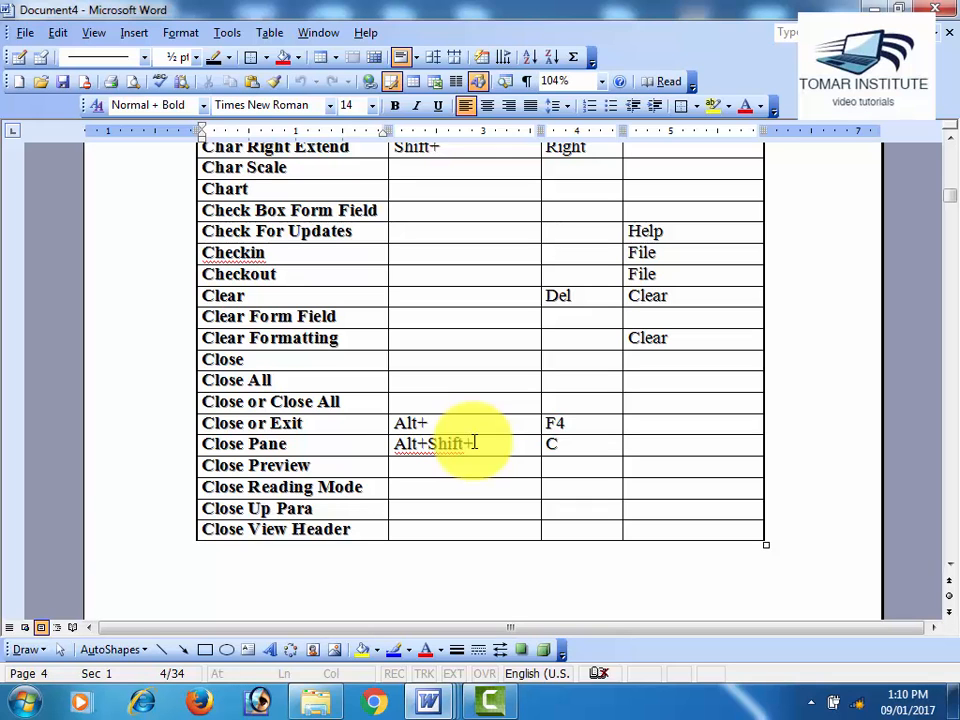
{"action": "scroll", "coordinate": [465, 455], "scroll_direction": "down", "scroll_amount": 15}
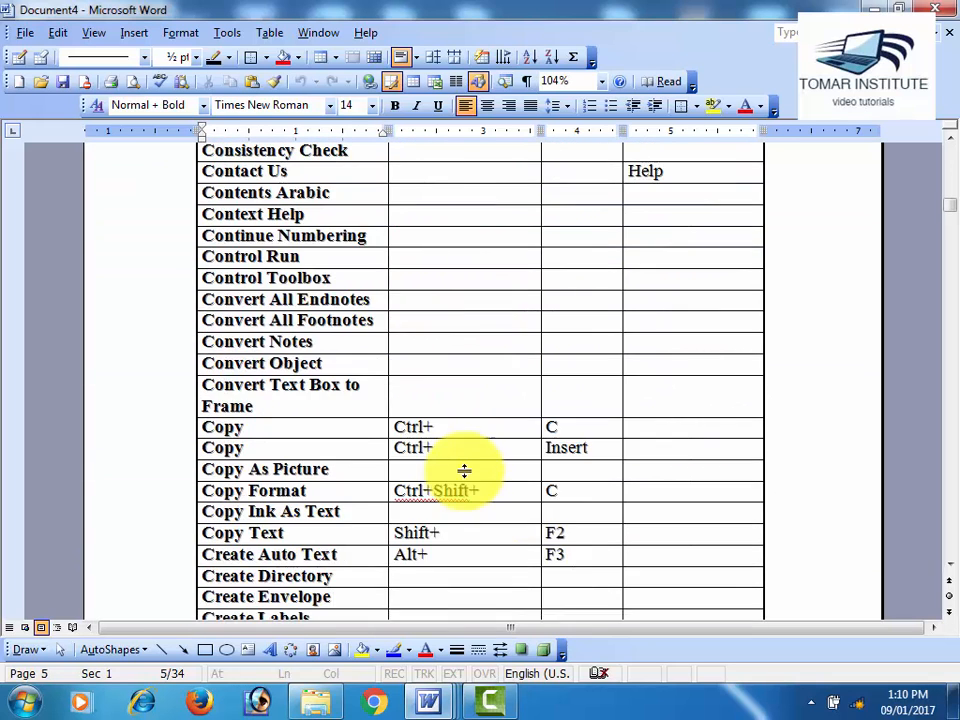
{"action": "scroll", "coordinate": [465, 470], "scroll_direction": "down", "scroll_amount": 20}
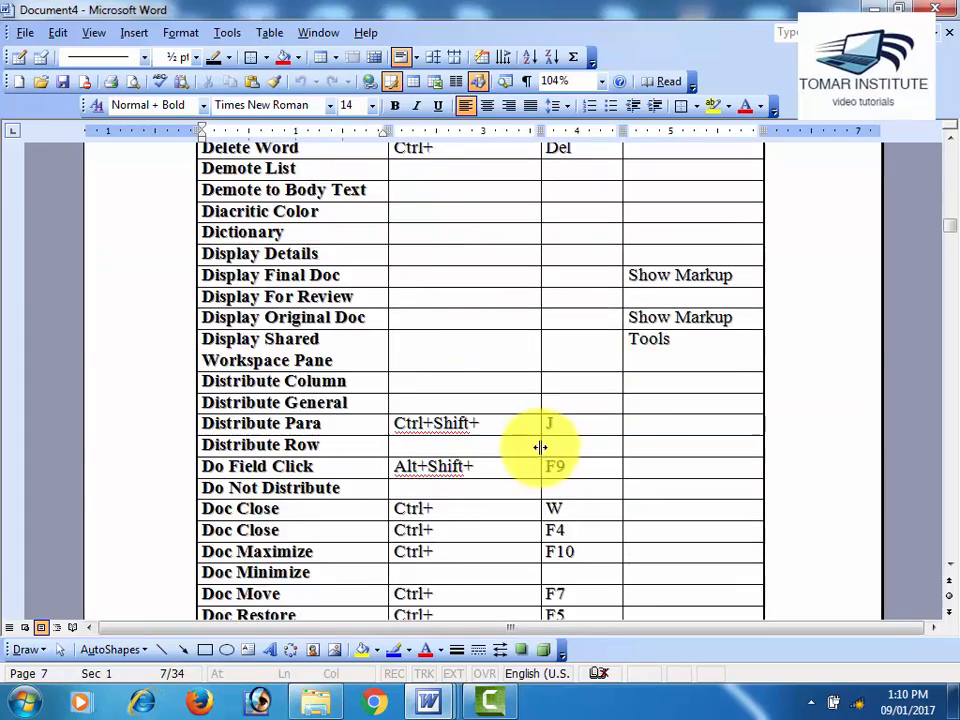
{"action": "scroll", "coordinate": [540, 447], "scroll_direction": "down", "scroll_amount": 20}
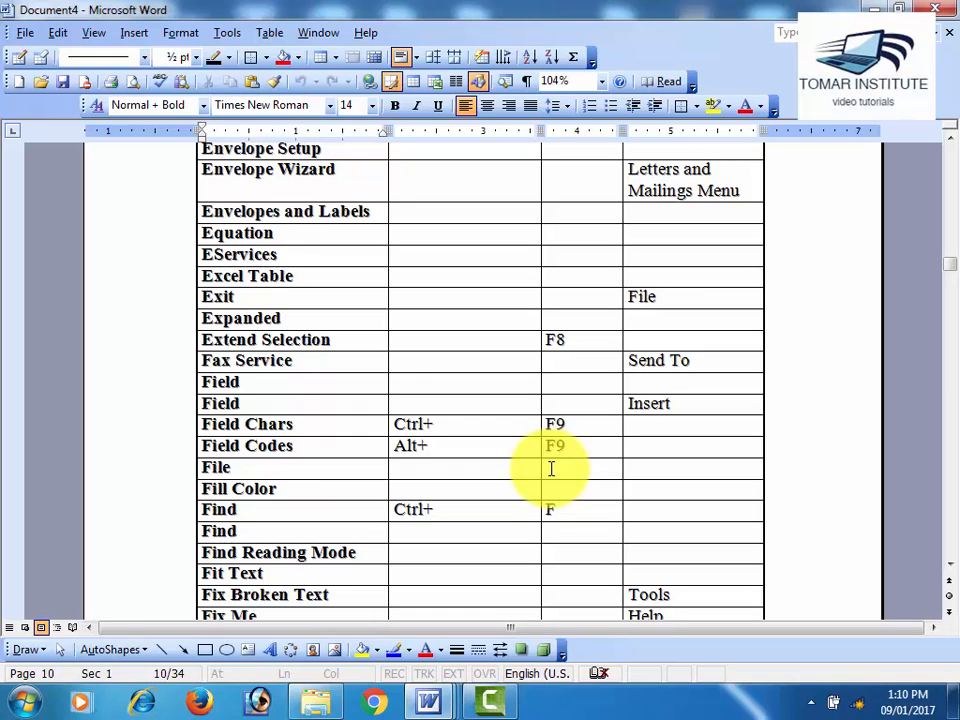
{"action": "scroll", "coordinate": [551, 468], "scroll_direction": "down", "scroll_amount": 4}
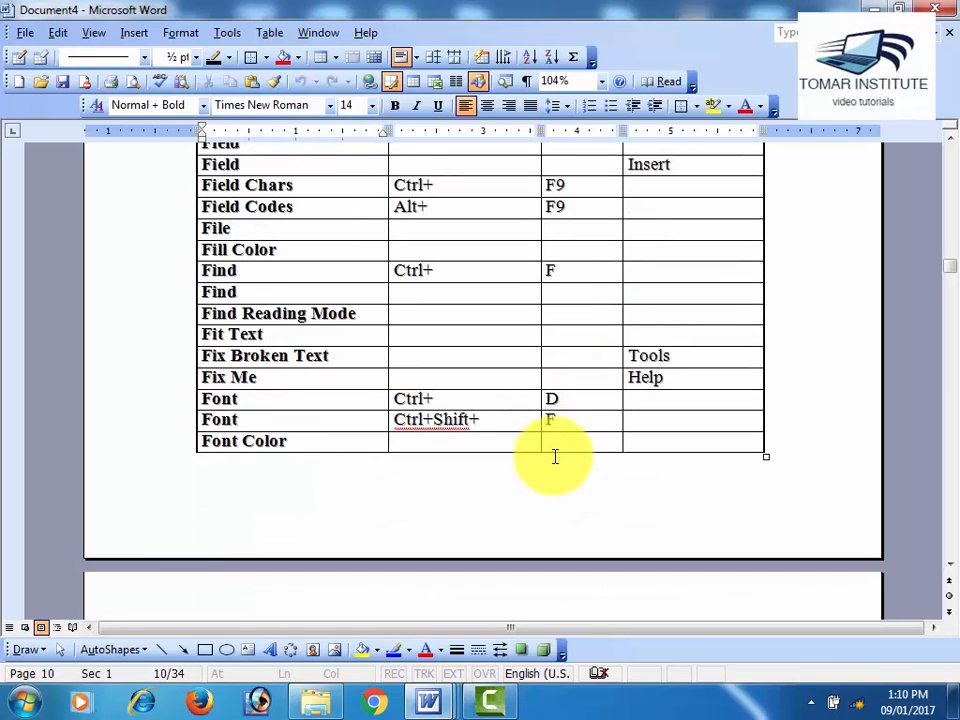
{"action": "scroll", "coordinate": [555, 456], "scroll_direction": "down", "scroll_amount": 20}
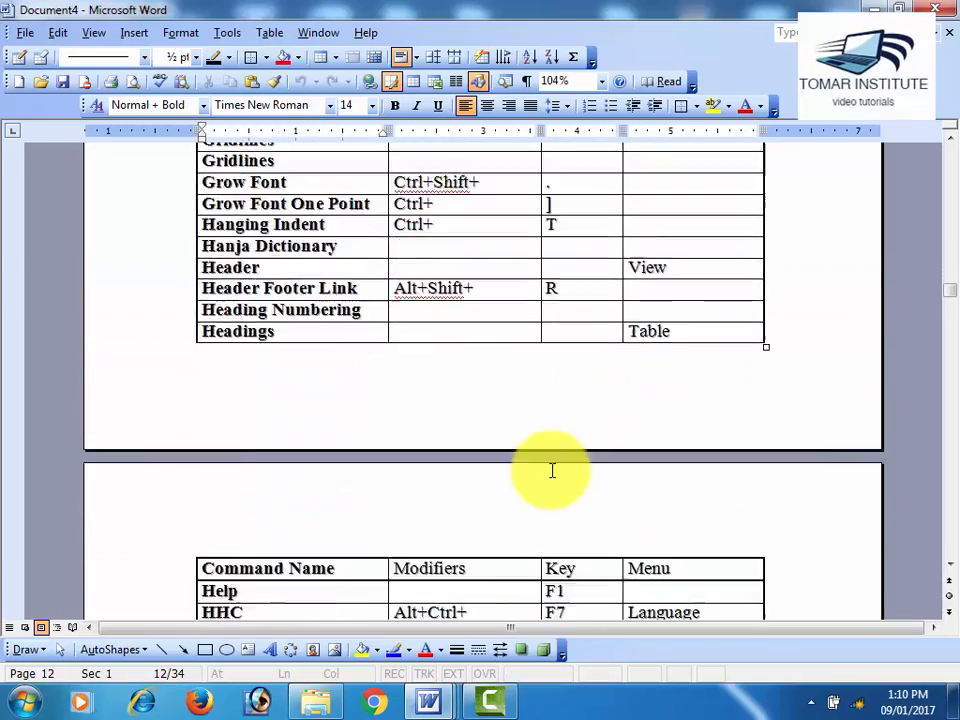
{"action": "scroll", "coordinate": [551, 470], "scroll_direction": "down", "scroll_amount": 20}
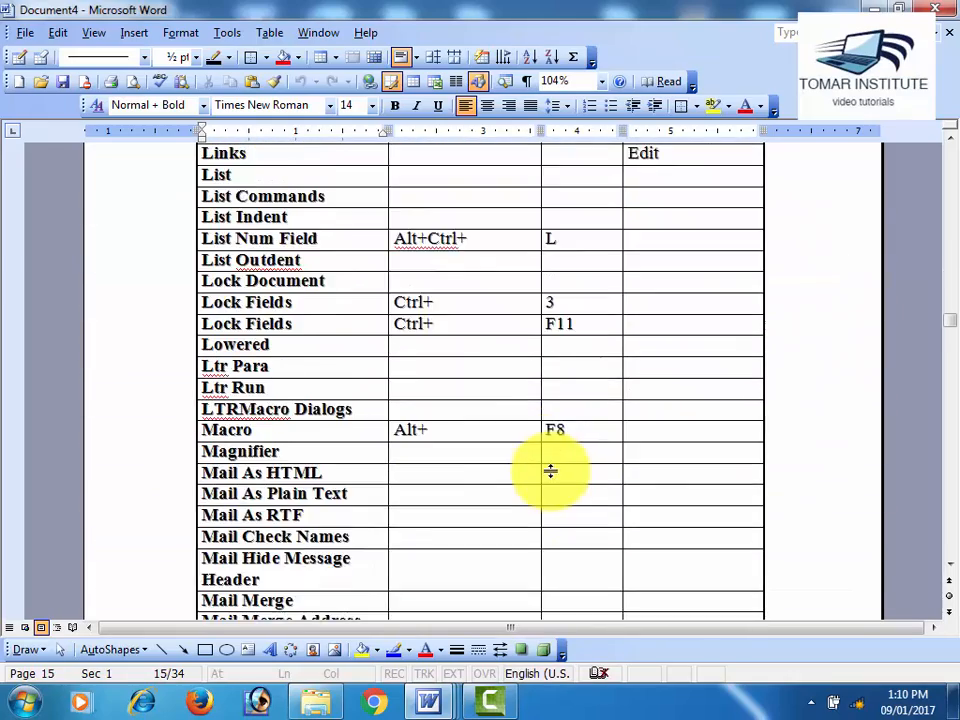
{"action": "scroll", "coordinate": [551, 470], "scroll_direction": "down", "scroll_amount": 5}
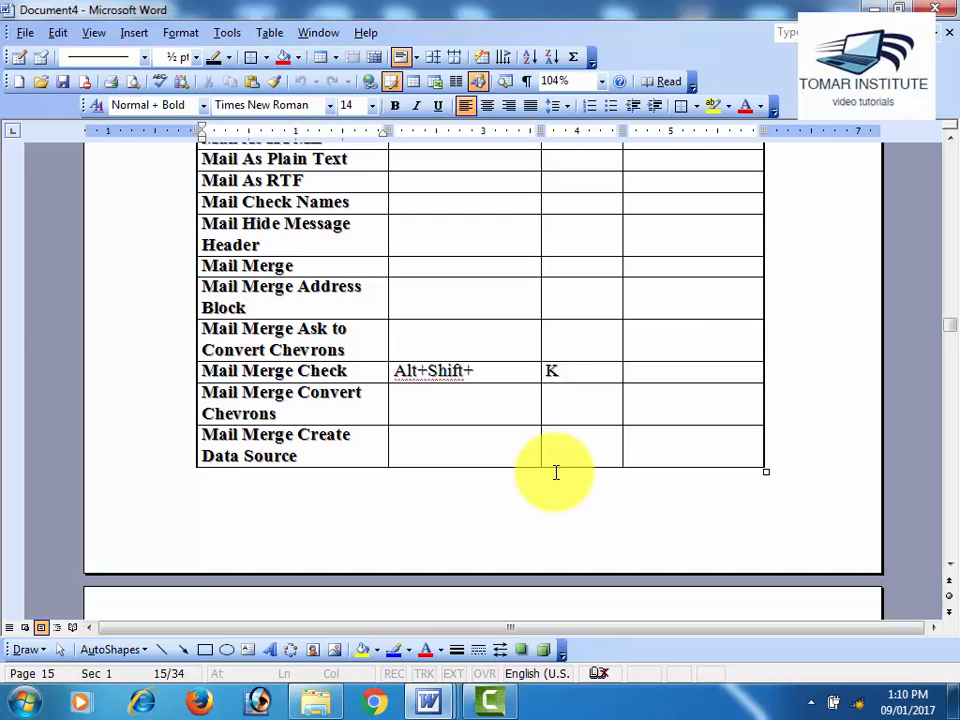
{"action": "scroll", "coordinate": [556, 472], "scroll_direction": "down", "scroll_amount": 20}
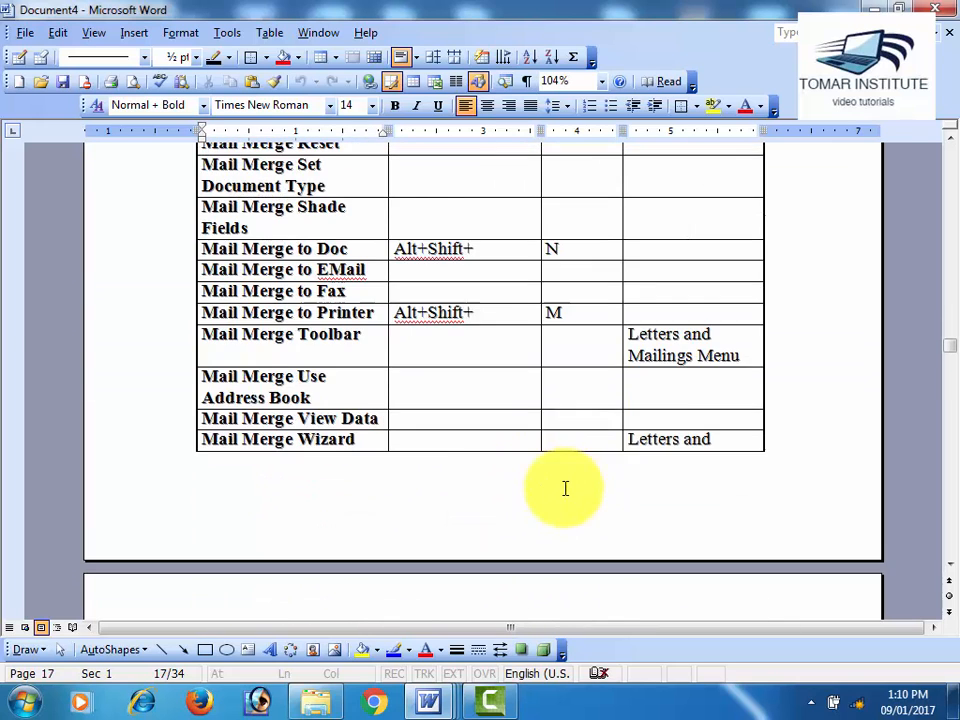
{"action": "scroll", "coordinate": [570, 487], "scroll_direction": "down", "scroll_amount": 20}
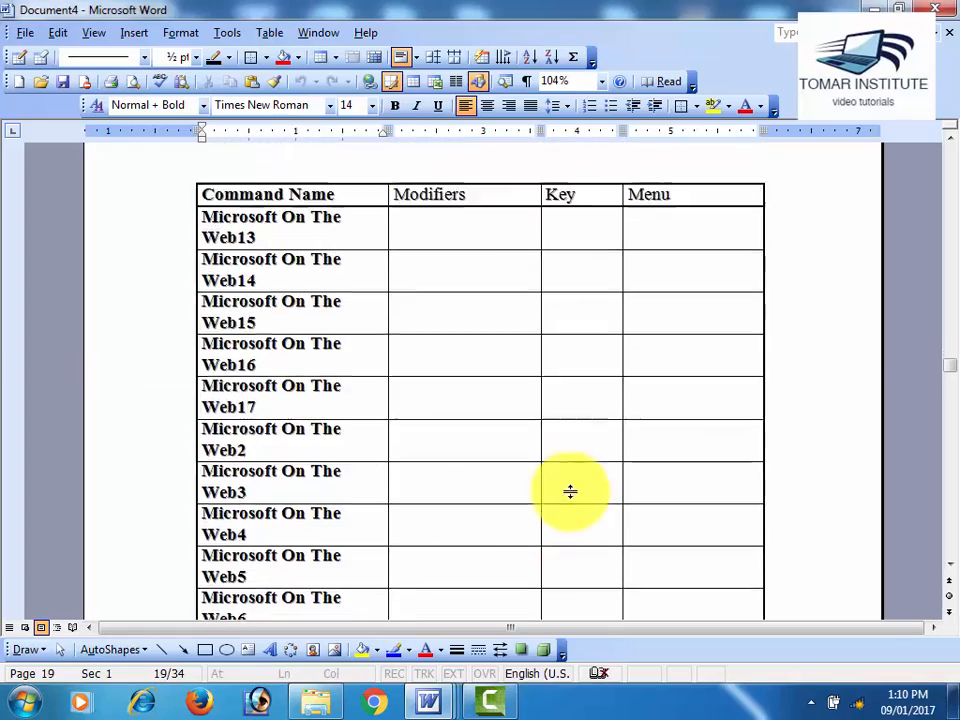
{"action": "scroll", "coordinate": [568, 497], "scroll_direction": "down", "scroll_amount": 20}
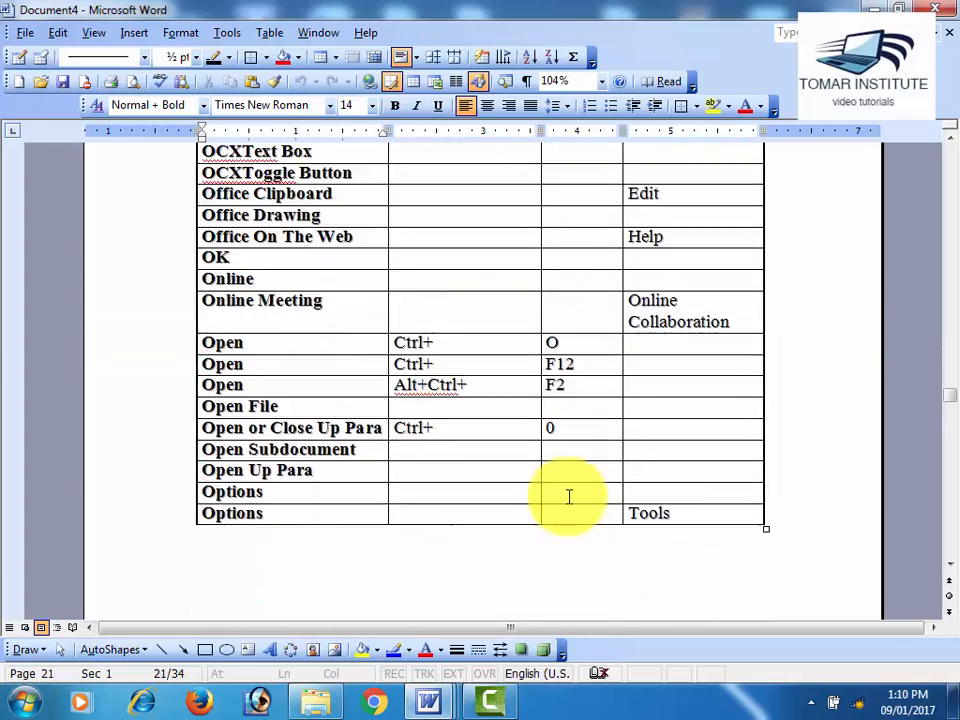
{"action": "scroll", "coordinate": [568, 497], "scroll_direction": "down", "scroll_amount": 20}
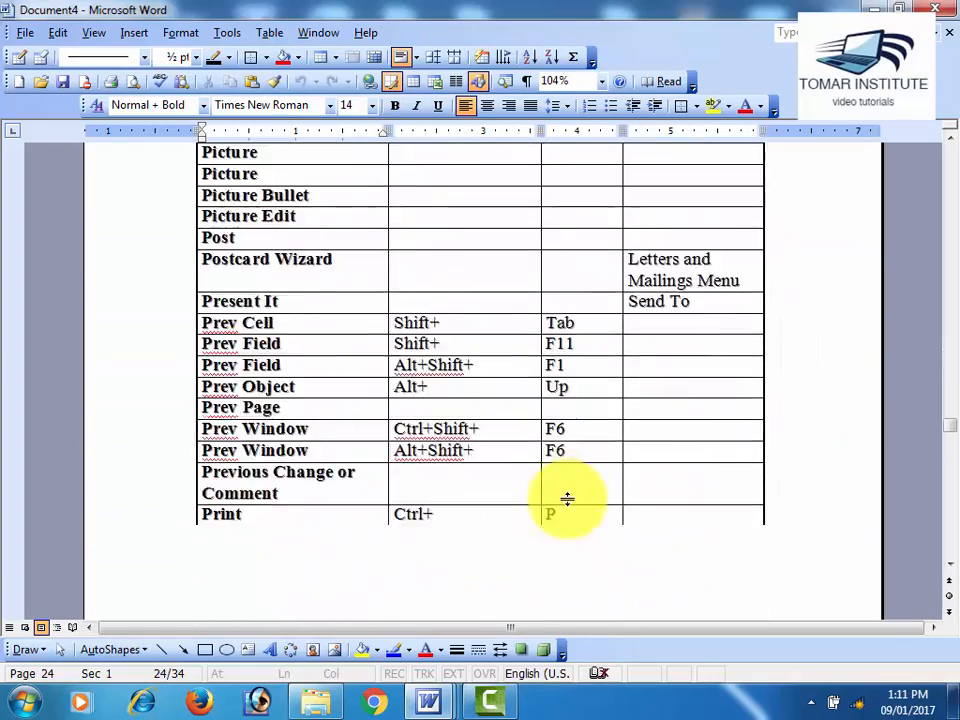
{"action": "scroll", "coordinate": [568, 497], "scroll_direction": "down", "scroll_amount": 20}
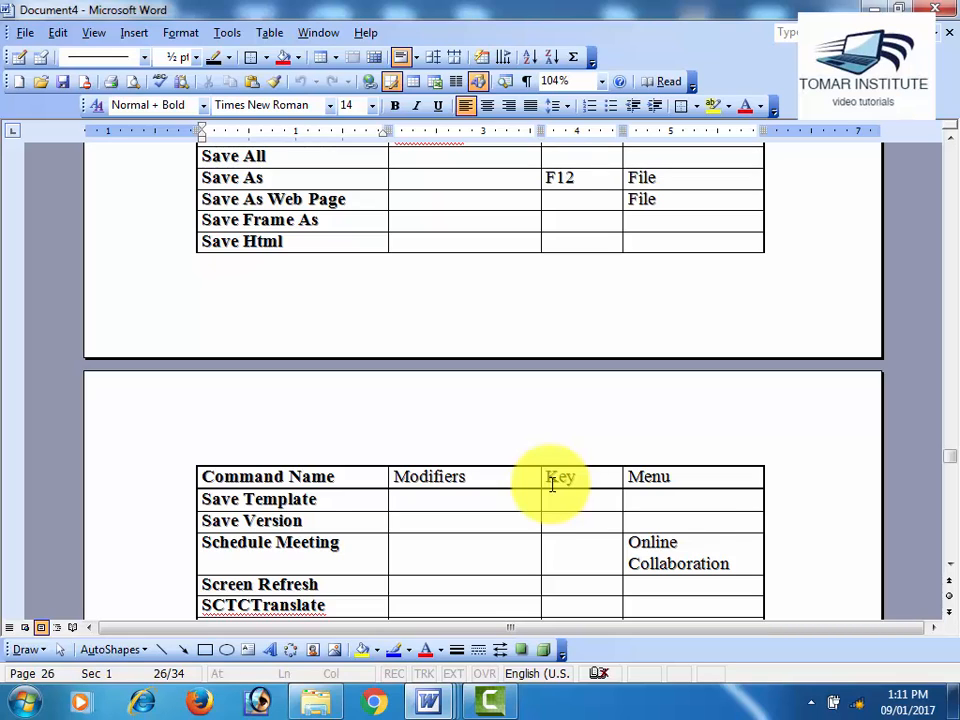
- Review the rest of the command table from the Save commands to the last page, and return to the Thesaurus rows
{"action": "scroll", "coordinate": [551, 484], "scroll_direction": "down", "scroll_amount": 20}
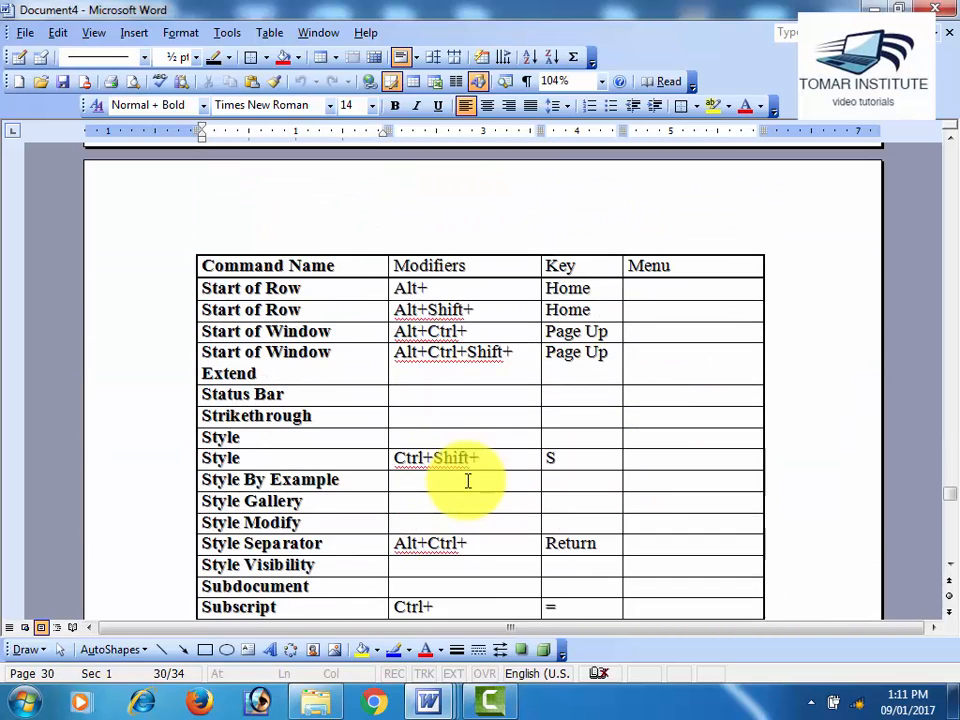
{"action": "scroll", "coordinate": [467, 481], "scroll_direction": "down", "scroll_amount": 20}
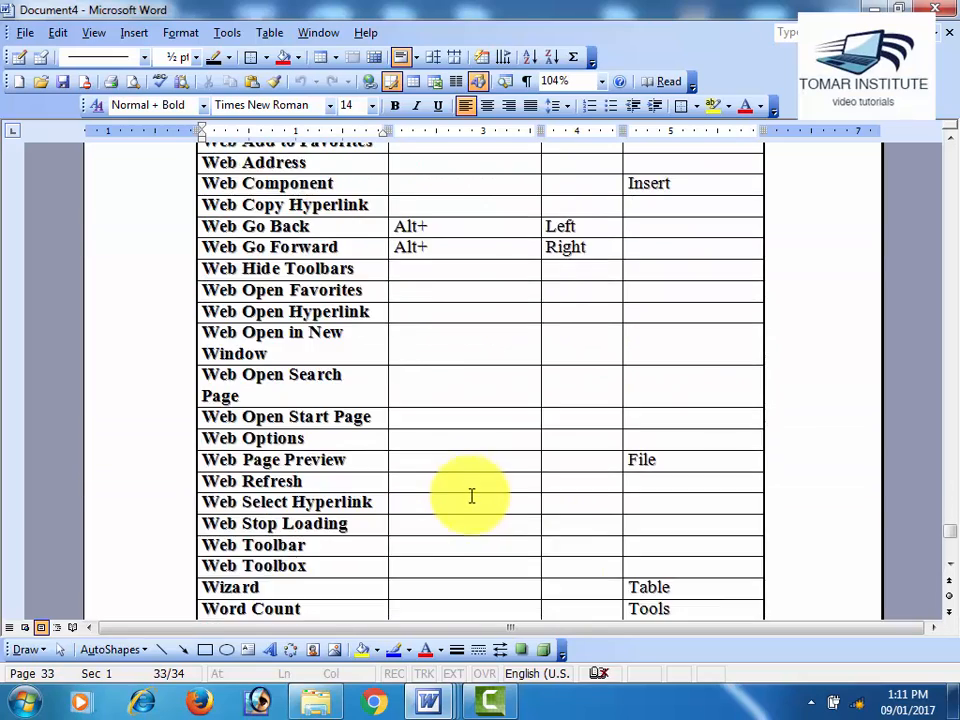
{"action": "scroll", "coordinate": [471, 496], "scroll_direction": "down", "scroll_amount": 10}
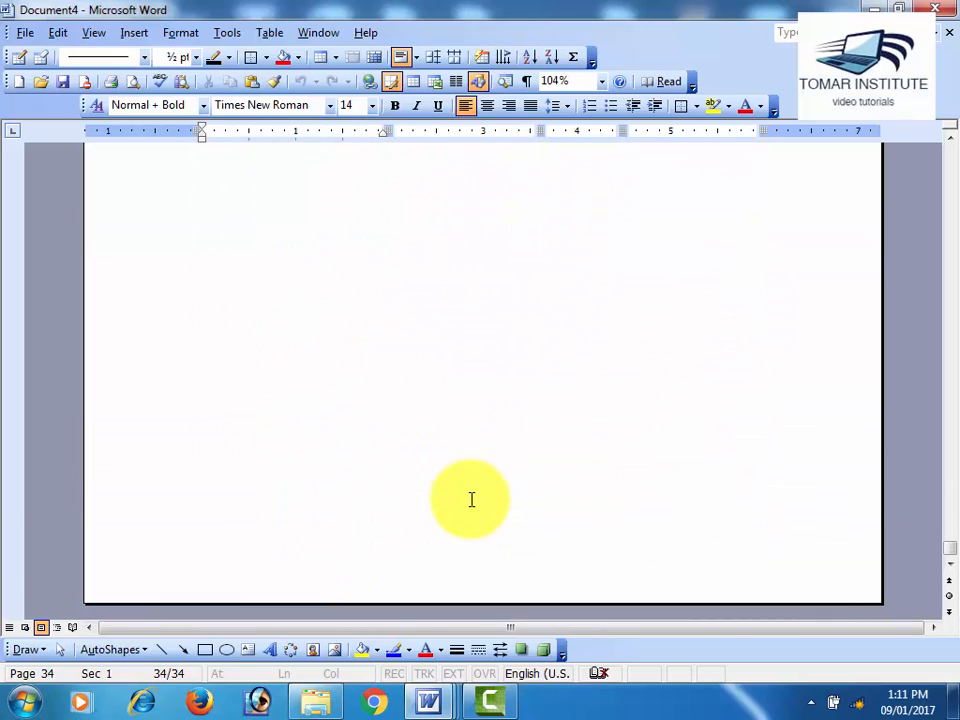
{"action": "scroll", "coordinate": [471, 499], "scroll_direction": "up", "scroll_amount": 20}
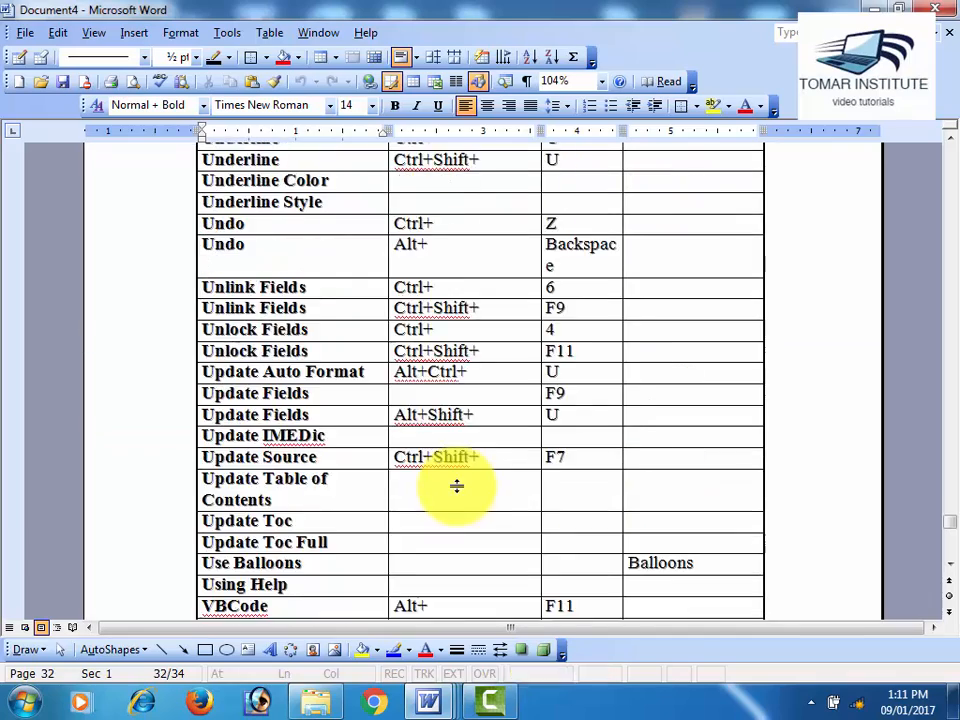
{"action": "scroll", "coordinate": [458, 487], "scroll_direction": "up", "scroll_amount": 15}
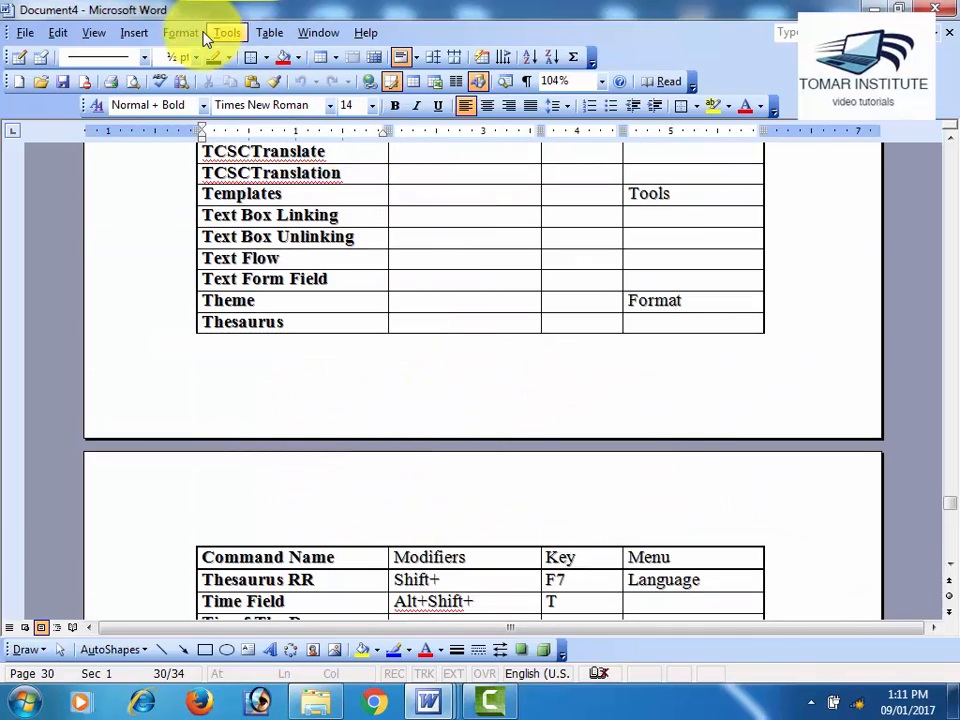
{"action": "left_click", "coordinate": [198, 34]}
{"action": "mouse_move", "coordinate": [218, 37]}
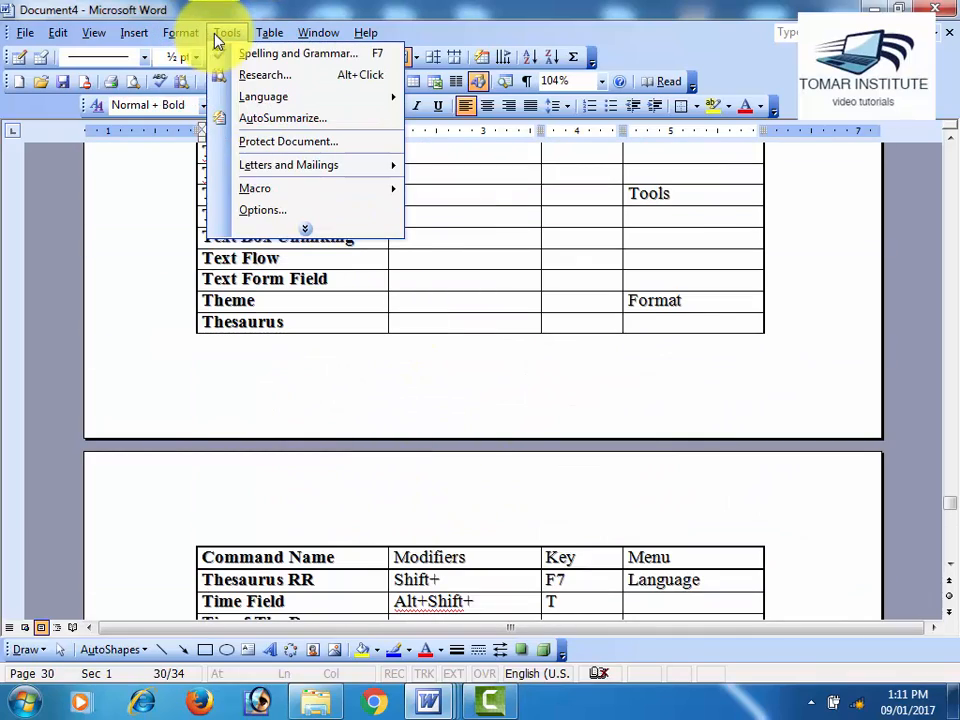
{"action": "mouse_move", "coordinate": [349, 195]}
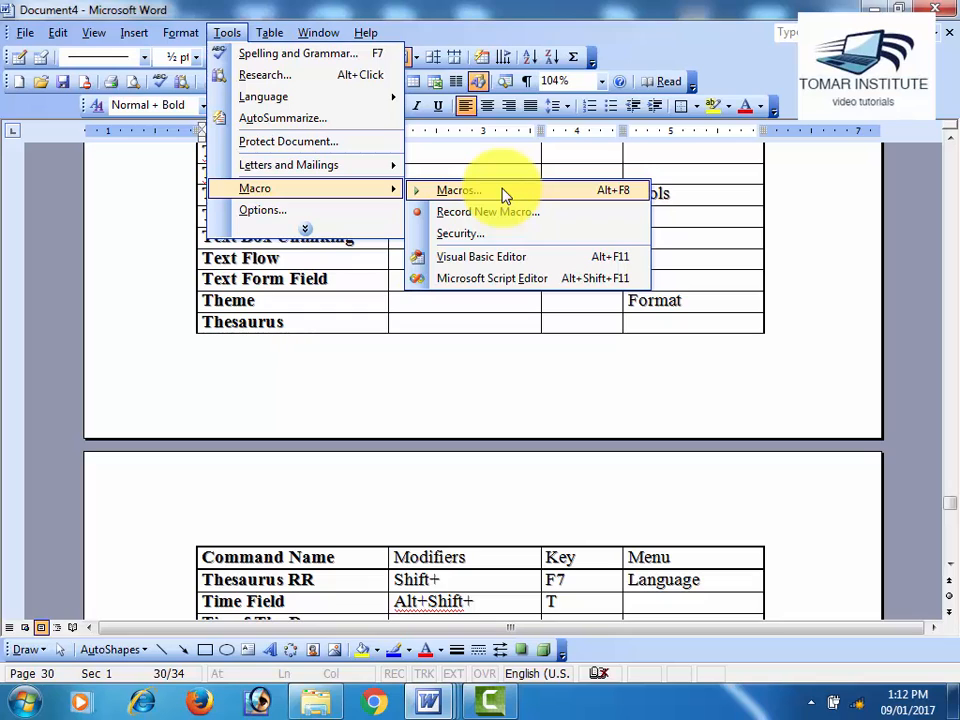
{"action": "left_click", "coordinate": [438, 336]}
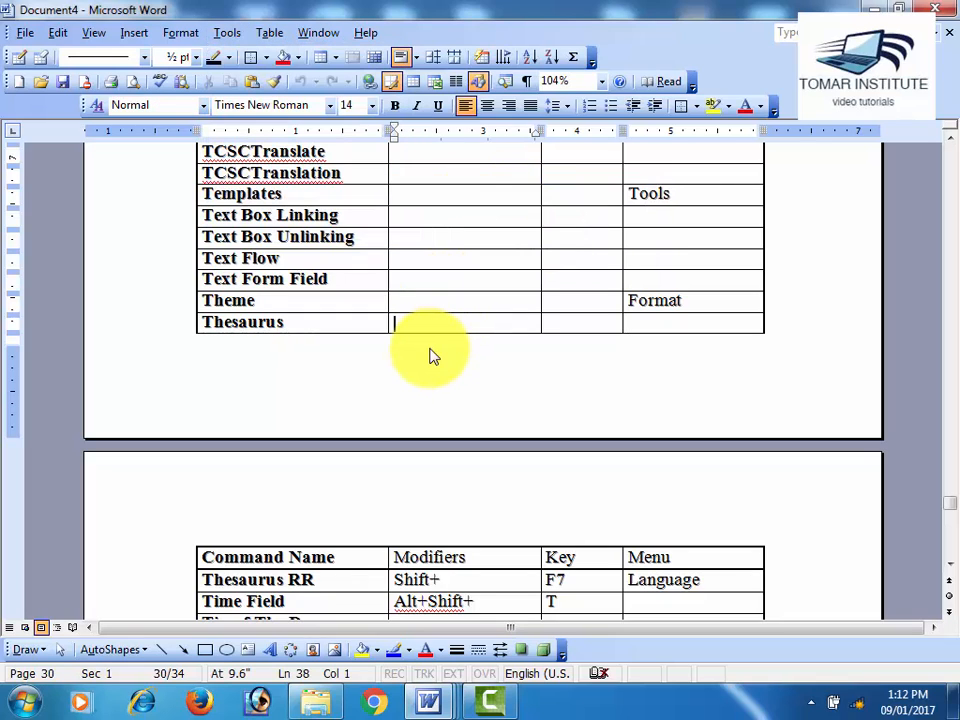